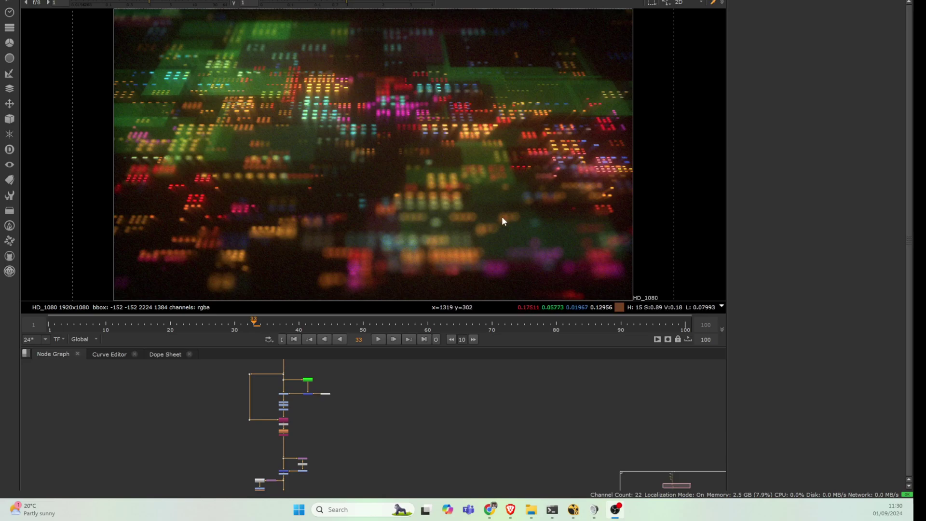
# - Examine the circuit-like UI comp by viewing its source pattern nodes in the node graph and its final output at the end of the tree
pyautogui.keyDown('ctrl'); pyautogui.keyDown('shift'); pyautogui.moveTo(119, 20); pyautogui.dragTo(584, 234); pyautogui.keyUp('shift'); pyautogui.keyUp('ctrl')
pyautogui.keyDown('ctrl'); pyautogui.rightClick(536, 247); pyautogui.keyUp('ctrl')
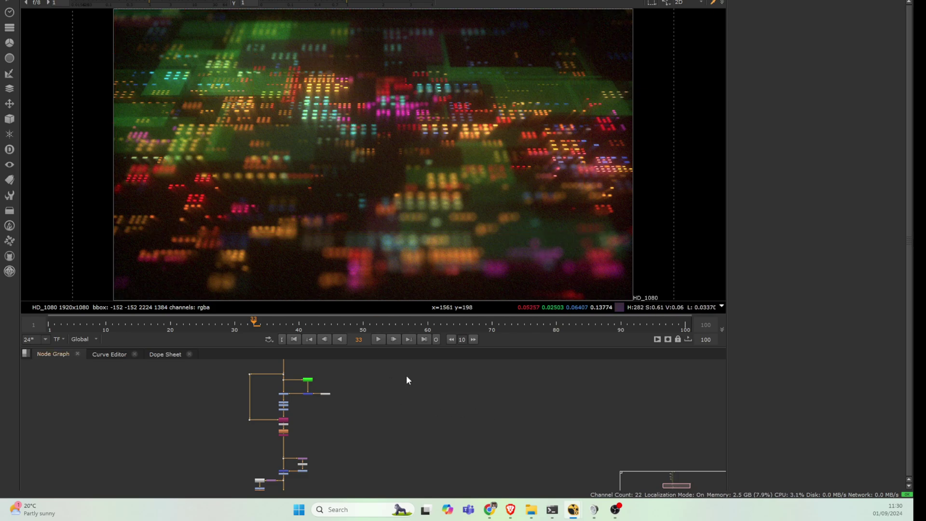
pyautogui.scroll(-3, 361, 398)
pyautogui.moveTo(320, 415); pyautogui.dragTo(335, 488, button='middle')
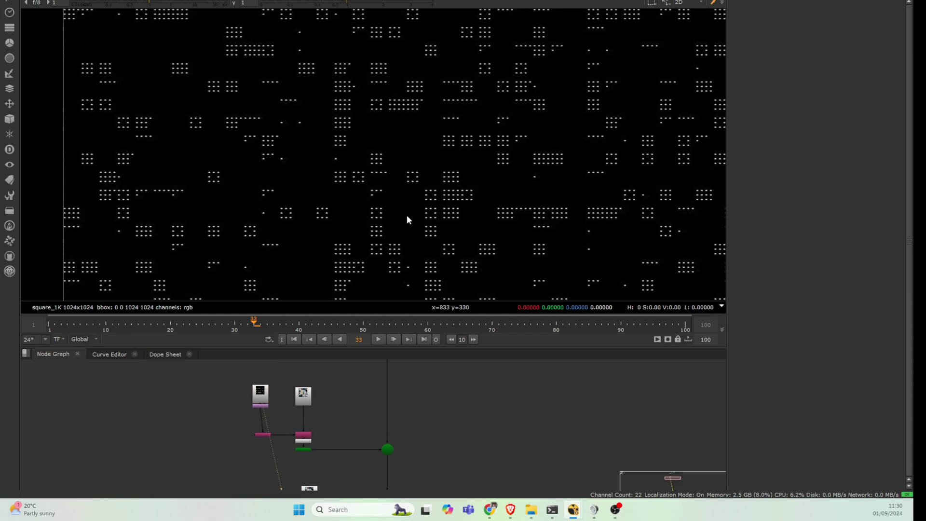
pyautogui.scroll(3, 318, 433)
pyautogui.scroll(-5, 406, 180)
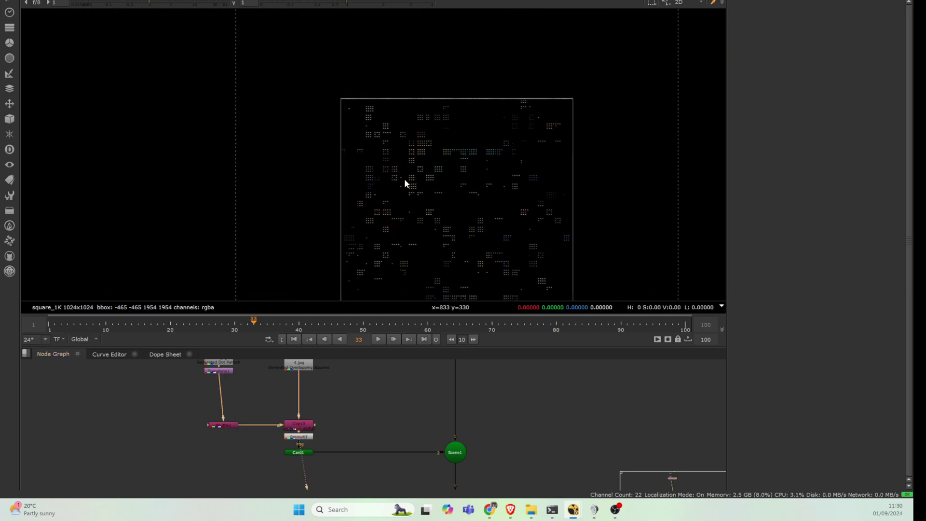
pyautogui.moveTo(435, 477); pyautogui.dragTo(419, 316, button='middle')
pyautogui.keyDown('alt'); pyautogui.moveTo(423, 411); pyautogui.dragTo(314, 346, button='middle'); pyautogui.keyUp('alt')
pyautogui.moveTo(375, 420); pyautogui.dragTo(468, 416, button='middle')
pyautogui.moveTo(410, 416); pyautogui.dragTo(306, 453)
pyautogui.press('1')
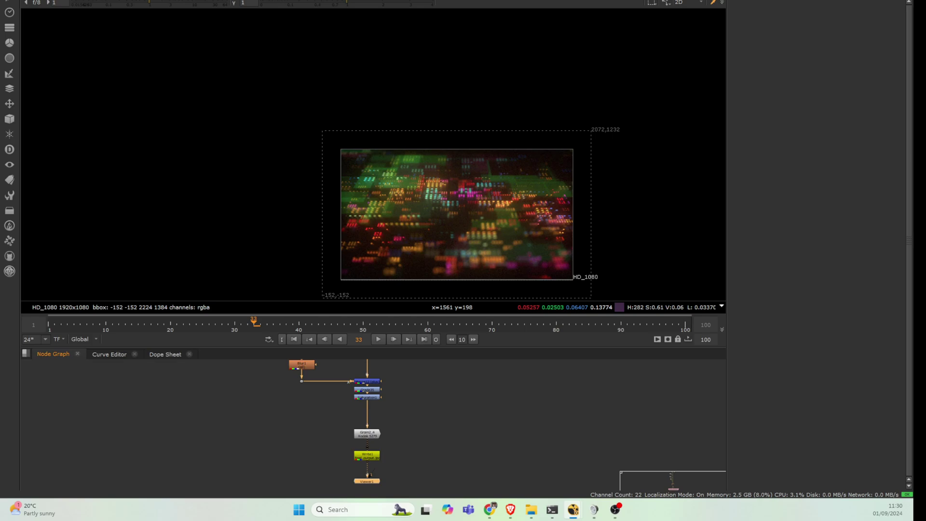
# - Switch to the browser and read the compositingpro.com page for the "Make a UI shot in Nuke" free live course
pyautogui.moveTo(1, 62); pyautogui.dragTo(457, 39)
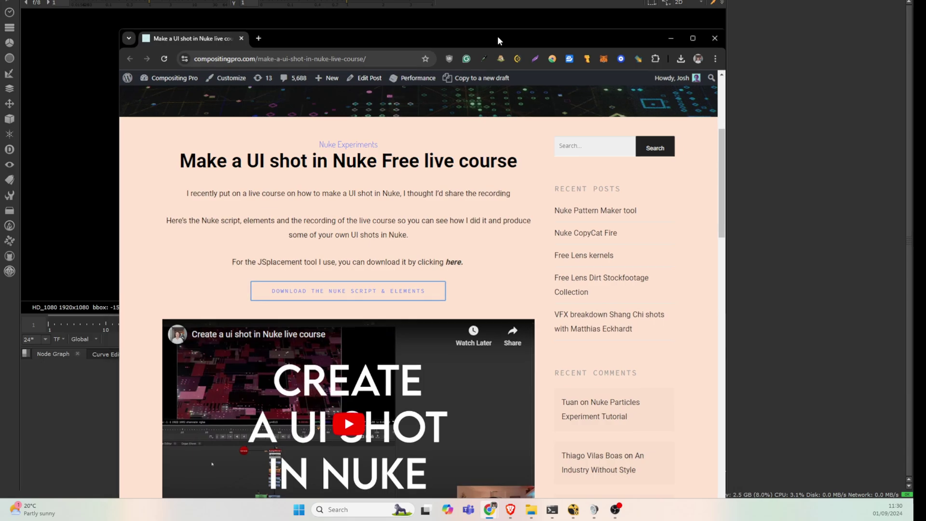
pyautogui.doubleClick(498, 38)
pyautogui.moveTo(910, 76); pyautogui.dragTo(910, 75)
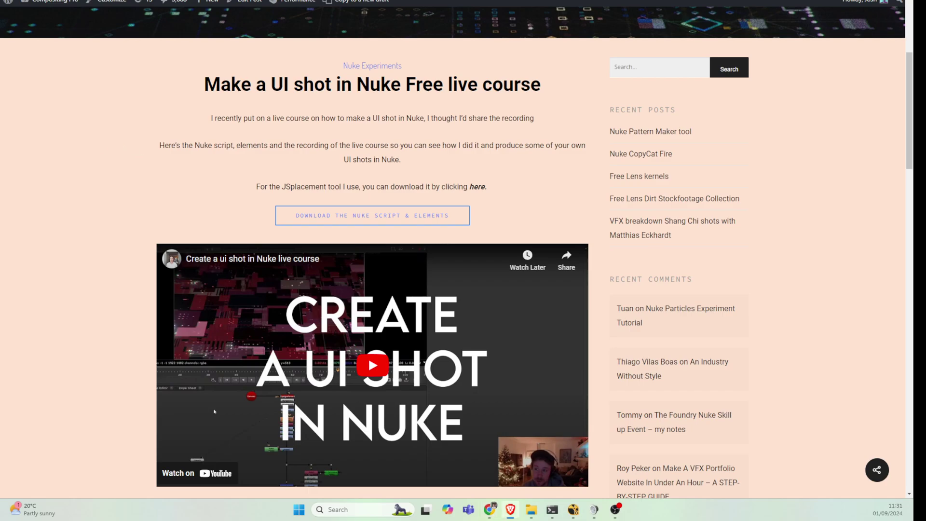
# - Open the page's live course video on YouTube and view the texture generation and saving part around 12:26
pyautogui.click(369, 358)
pyautogui.doubleClick(516, 20)
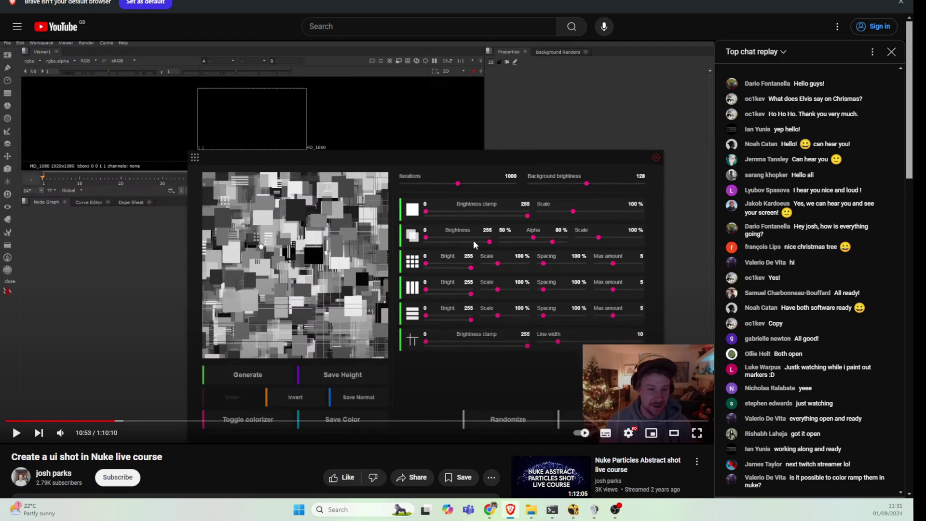
pyautogui.click(131, 421)
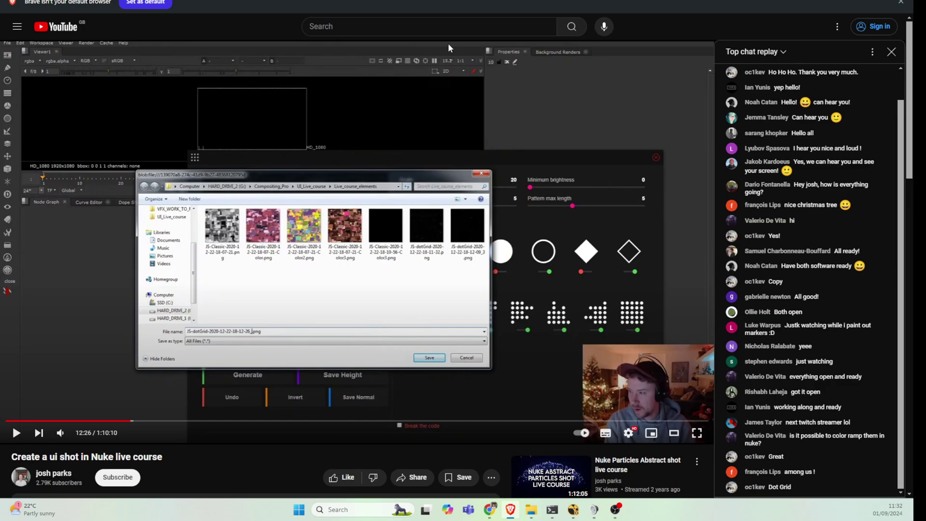
pyautogui.press('super+Down')
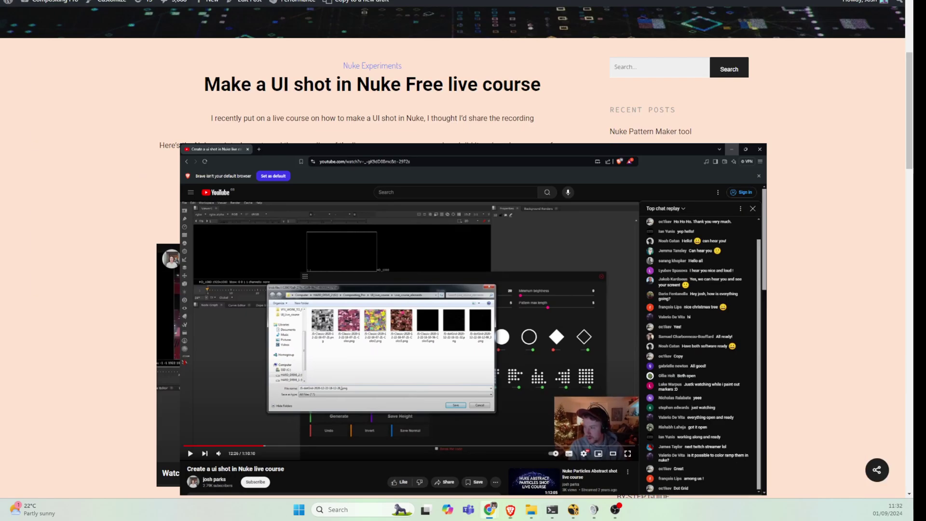
# - Switch back to Nuke, close the old Image Generator window, and fit the comp output in the viewer
pyautogui.moveTo(575, 511)
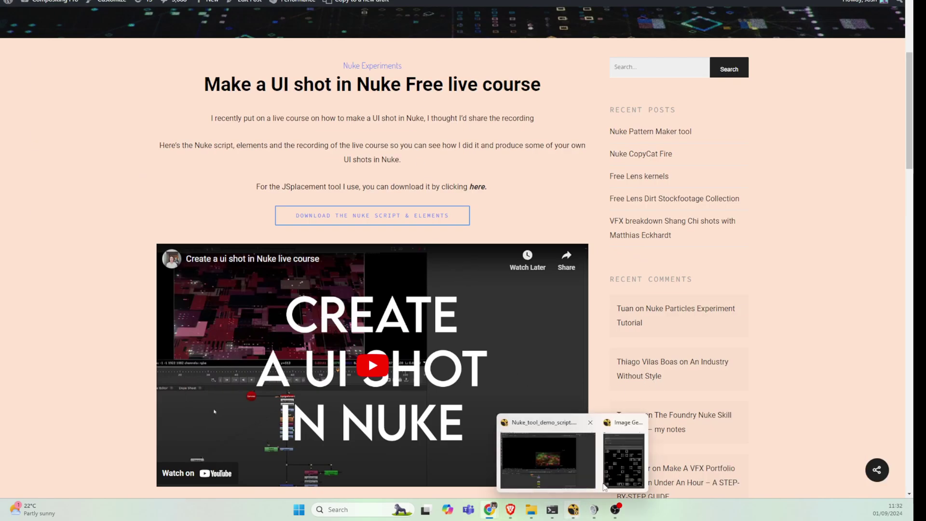
pyautogui.click(572, 476)
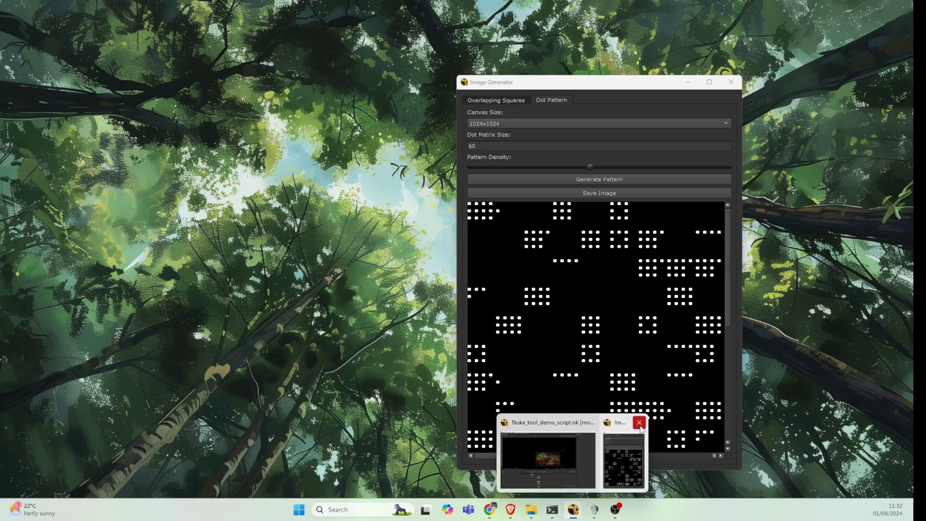
pyautogui.click(639, 423)
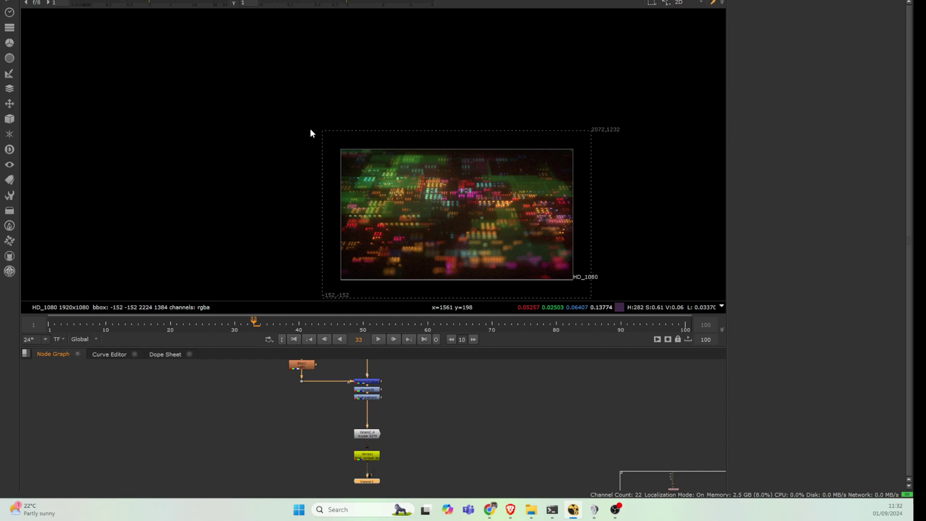
pyautogui.press('f')
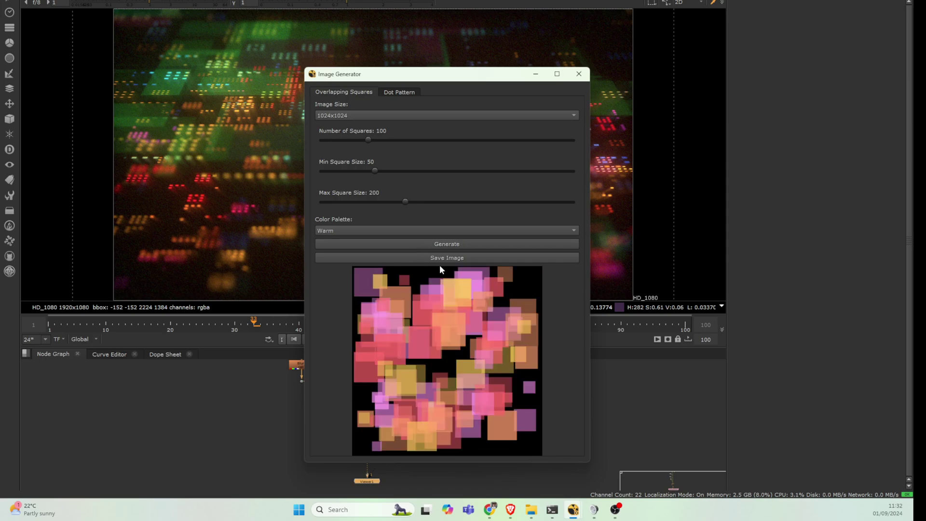
# - Try overlapping-squares images in the Image Generator with 178 squares, 20 squares at max size 270, and a minimum size of 15
pyautogui.click(446, 243)
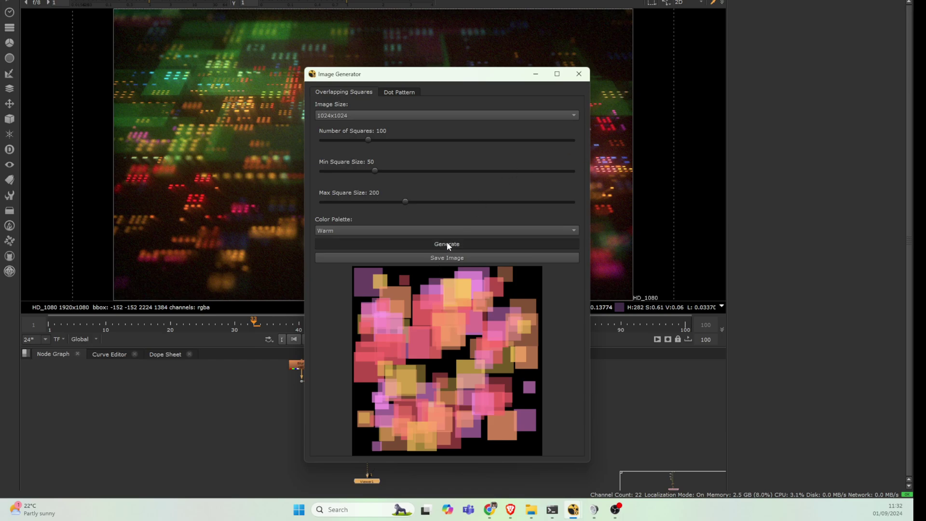
pyautogui.click(367, 118)
pyautogui.click(431, 99)
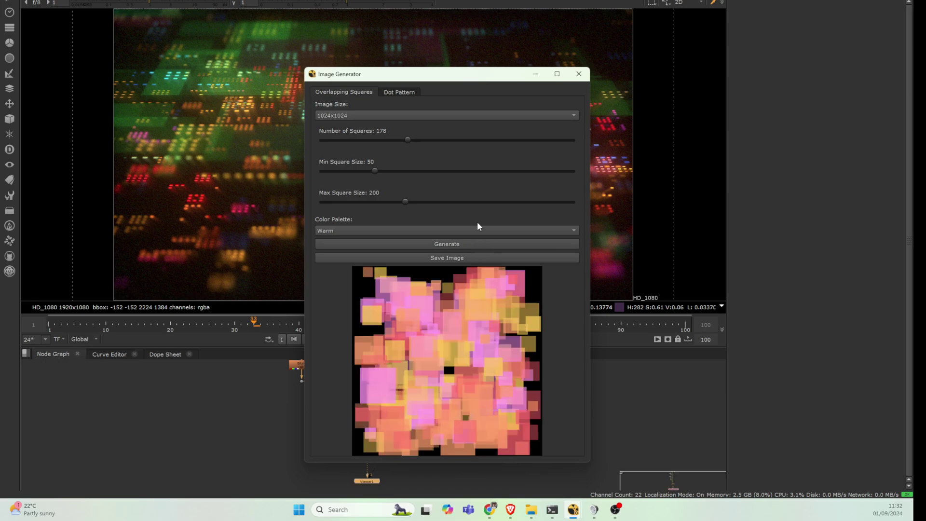
pyautogui.click(456, 243)
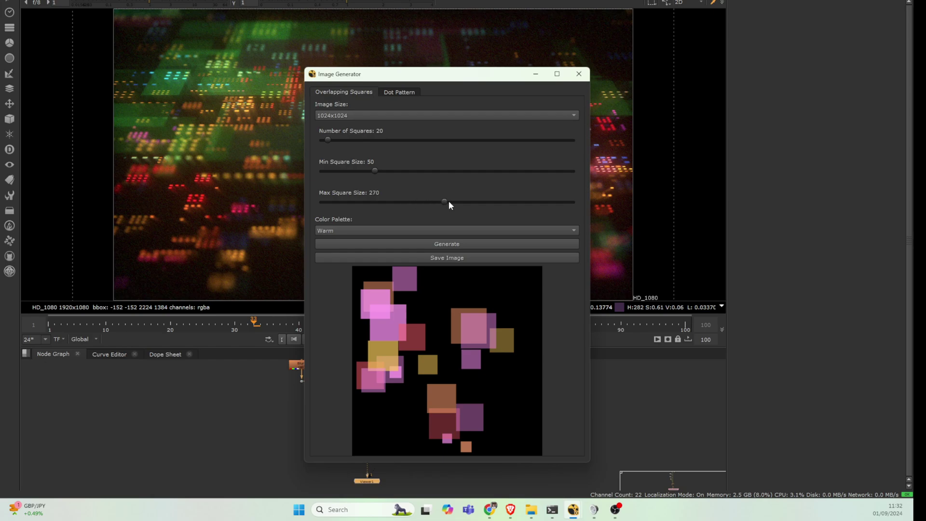
pyautogui.click(460, 246)
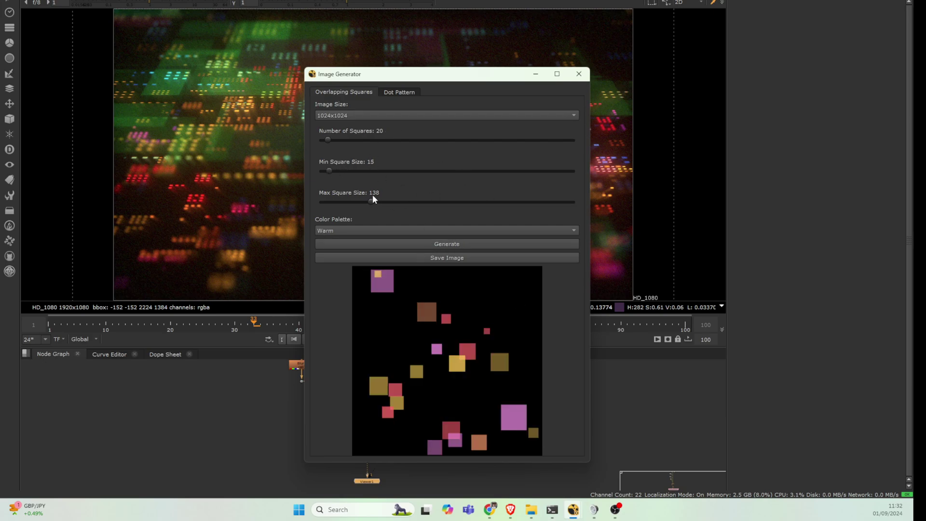
# - Try the Cool, Pastel and Warm color palettes, generating a new overlapping-squares image with each
pyautogui.click(331, 232)
pyautogui.click(341, 242)
pyautogui.click(449, 244)
pyautogui.click(351, 230)
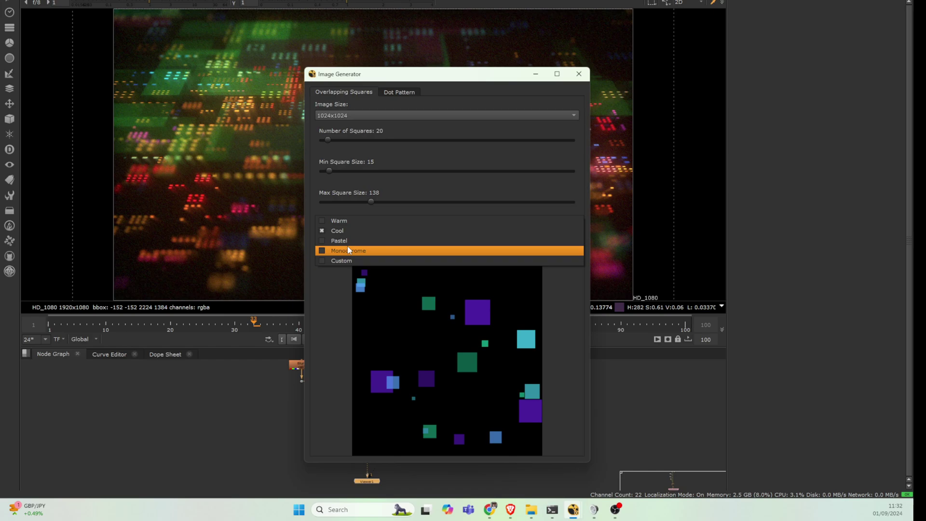
pyautogui.click(347, 250)
pyautogui.click(410, 244)
pyautogui.click(406, 231)
pyautogui.click(389, 213)
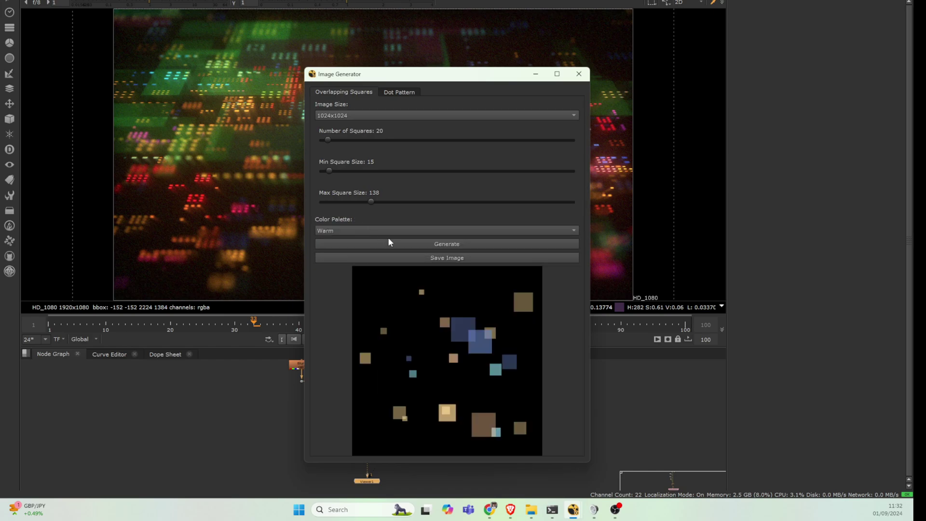
pyautogui.click(390, 244)
# - Choose the Custom color palette and set its first swatch to orange #ff5500 and its second to red
pyautogui.click(337, 231)
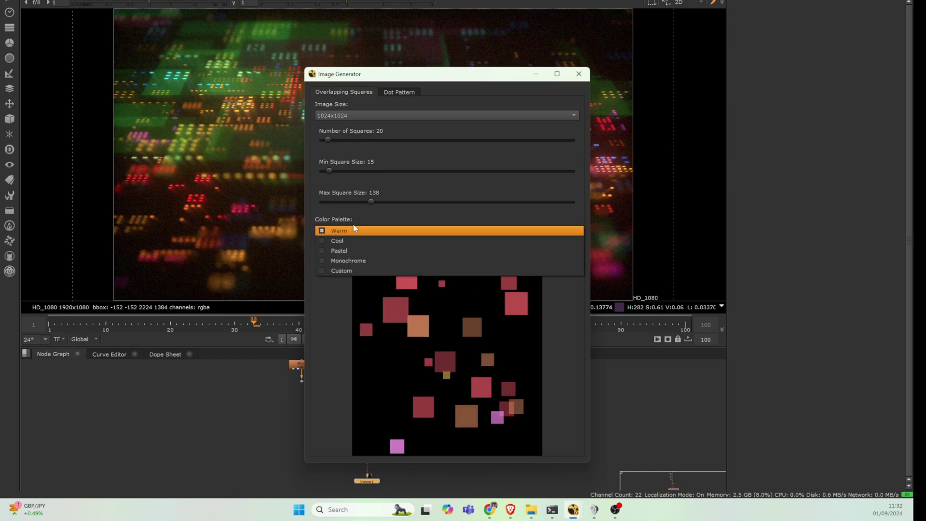
pyautogui.click(349, 270)
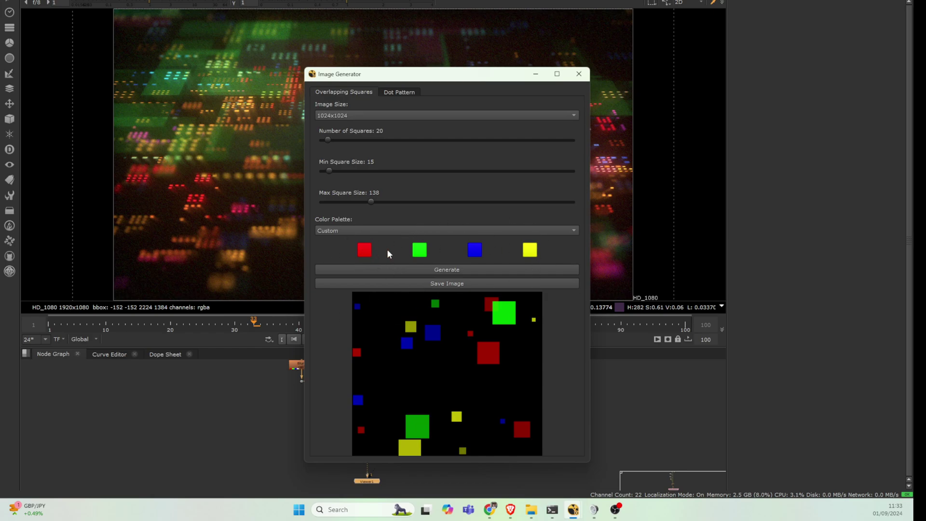
pyautogui.click(366, 252)
pyautogui.click(376, 230)
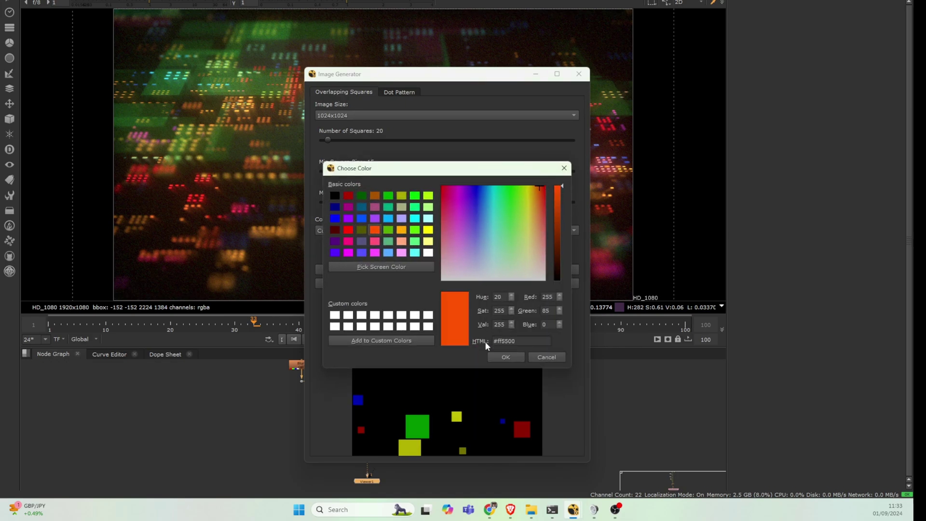
pyautogui.click(503, 355)
pyautogui.click(474, 248)
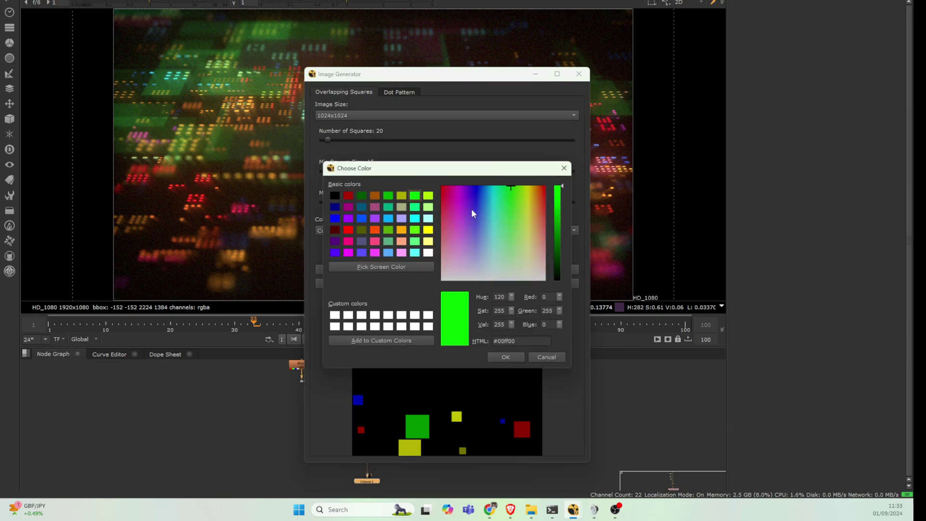
pyautogui.click(545, 189)
pyautogui.click(506, 357)
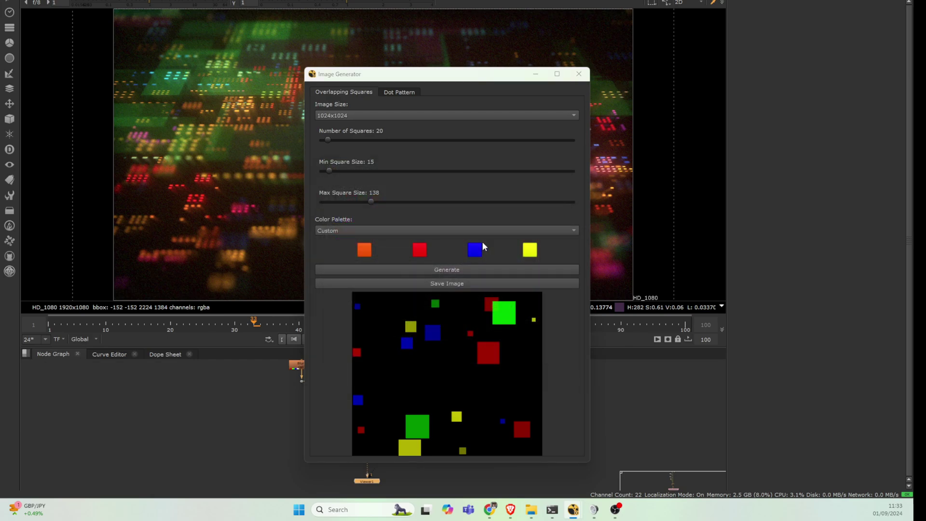
# - Set the third custom swatch to light orange and generate 102 squares with sizes between 23 and 168
pyautogui.click(475, 249)
pyautogui.click(519, 202)
pyautogui.click(538, 202)
pyautogui.click(510, 357)
pyautogui.click(530, 250)
pyautogui.click(565, 168)
pyautogui.click(474, 271)
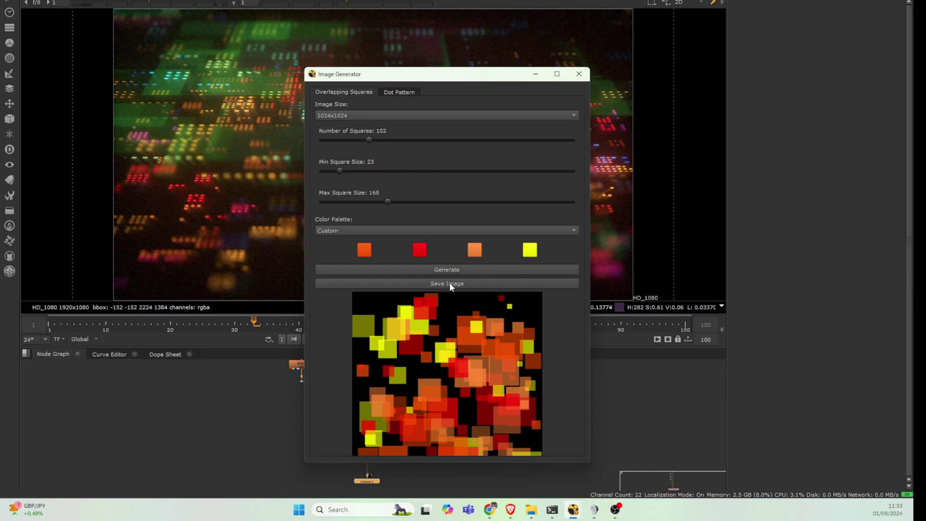
# - Save the overlapping-squares image as JPEG ui_1 in the ui_maker_nuke_tool folder
pyautogui.click(446, 284)
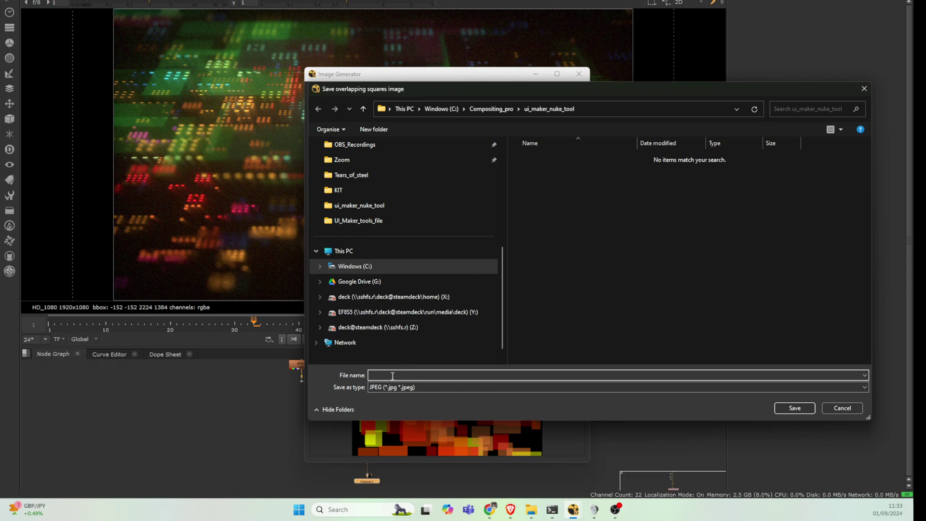
pyautogui.write('ui_1')
pyautogui.click(788, 408)
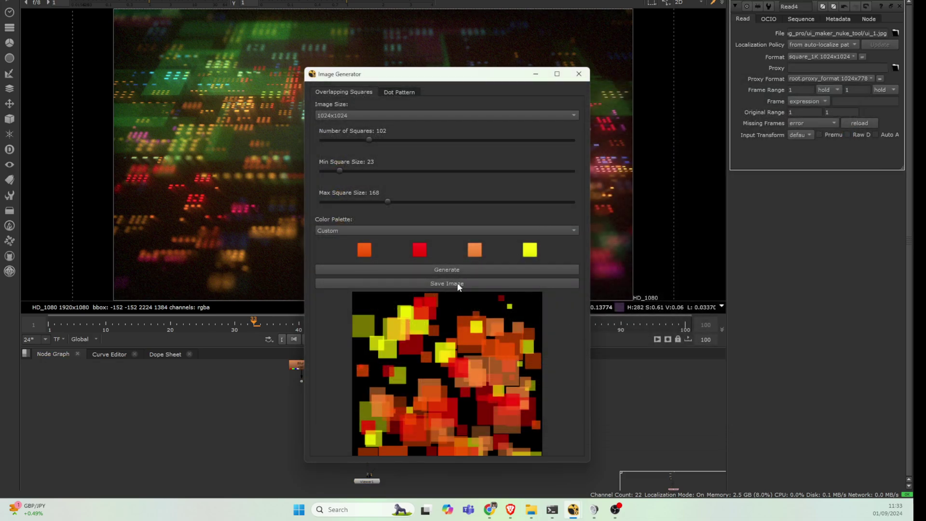
# - Move the generator window aside, place the ui_1 Read node beside the main node tree, and show it in the viewer
pyautogui.moveTo(509, 75); pyautogui.dragTo(302, 47)
pyautogui.moveTo(416, 425); pyautogui.dragTo(499, 411)
pyautogui.press('1')
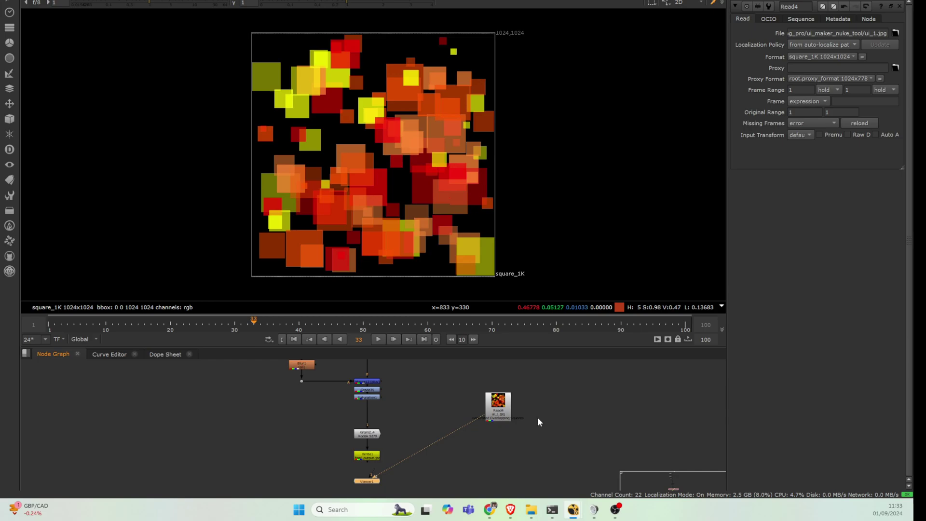
# - Return to the Image Generator and generate several 1024x1024 dot patterns with a dot matrix size of 40
pyautogui.moveTo(576, 504)
pyautogui.click(607, 469)
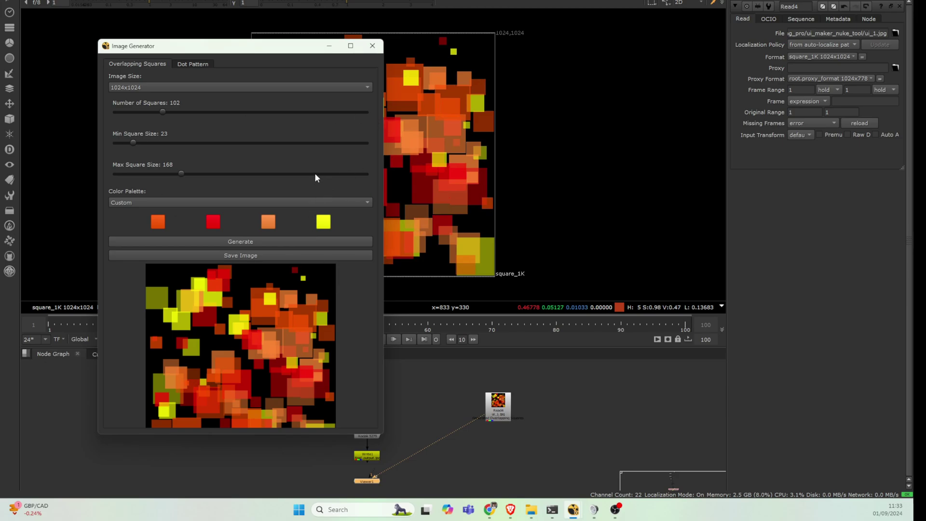
pyautogui.click(183, 83)
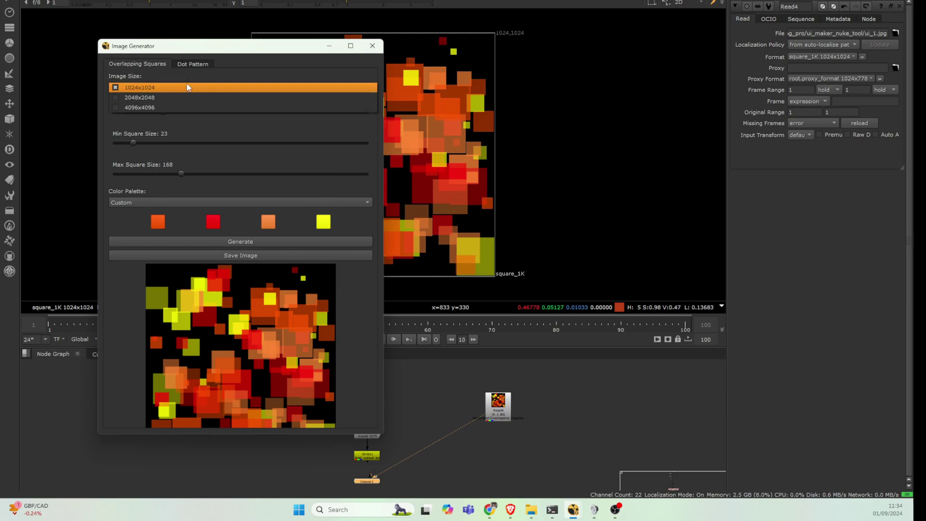
pyautogui.click(194, 66)
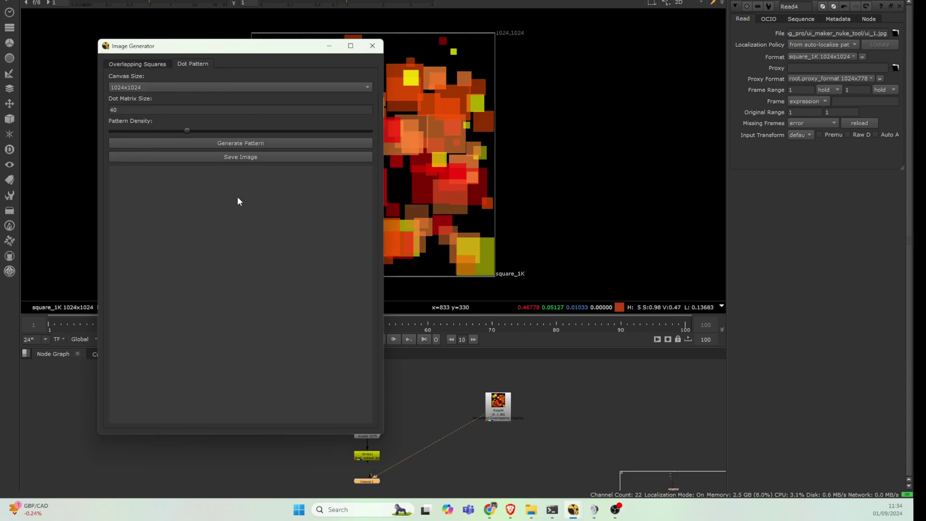
pyautogui.click(246, 142)
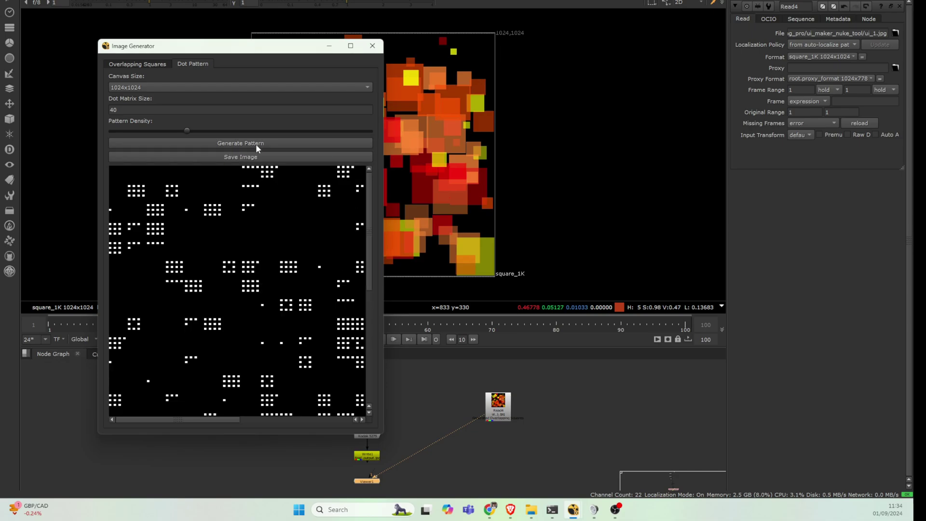
pyautogui.click(256, 143)
pyautogui.click(258, 142)
pyautogui.click(260, 142)
pyautogui.click(259, 142)
pyautogui.click(261, 142)
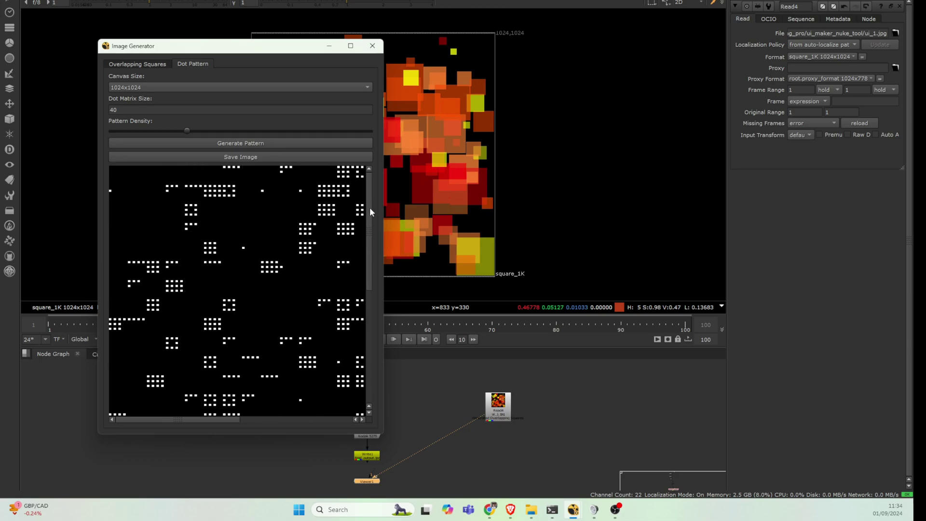
# - Try a high dot pattern density, then lower it to about the middle of its range and regenerate the pattern
pyautogui.moveTo(296, 137); pyautogui.dragTo(298, 137)
pyautogui.click(283, 145)
pyautogui.click(297, 142)
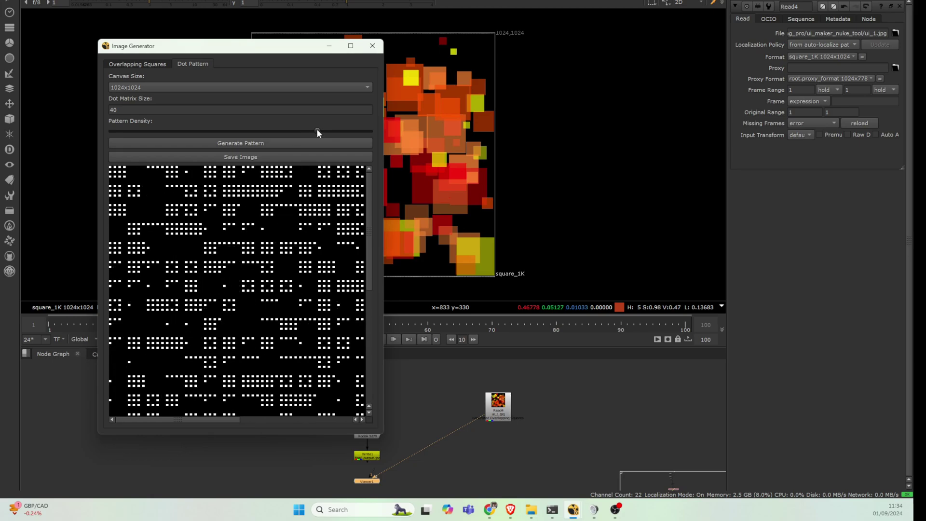
pyautogui.click(247, 145)
# - Set the dot matrix size to 70, raise the pattern density above the middle of its range, and regenerate the dot pattern
pyautogui.moveTo(125, 110); pyautogui.dragTo(91, 110)
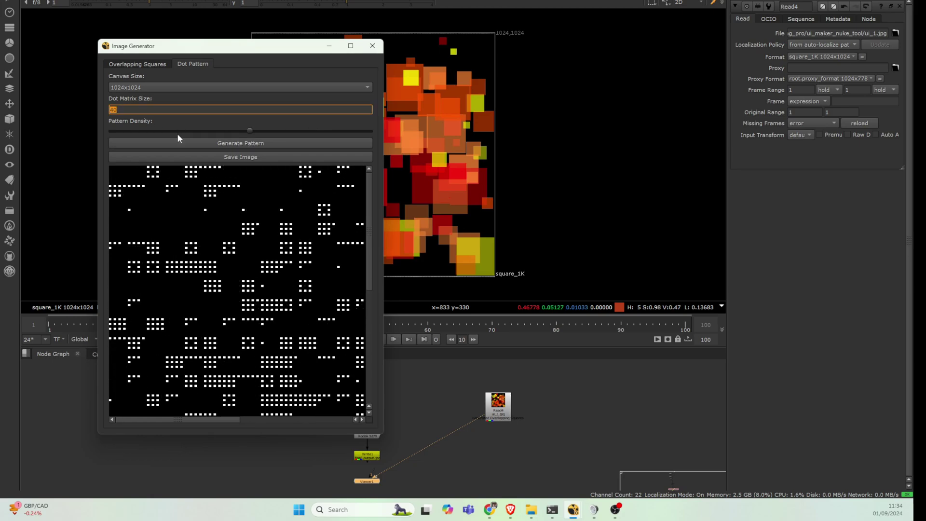
pyautogui.write('70')
pyautogui.click(215, 142)
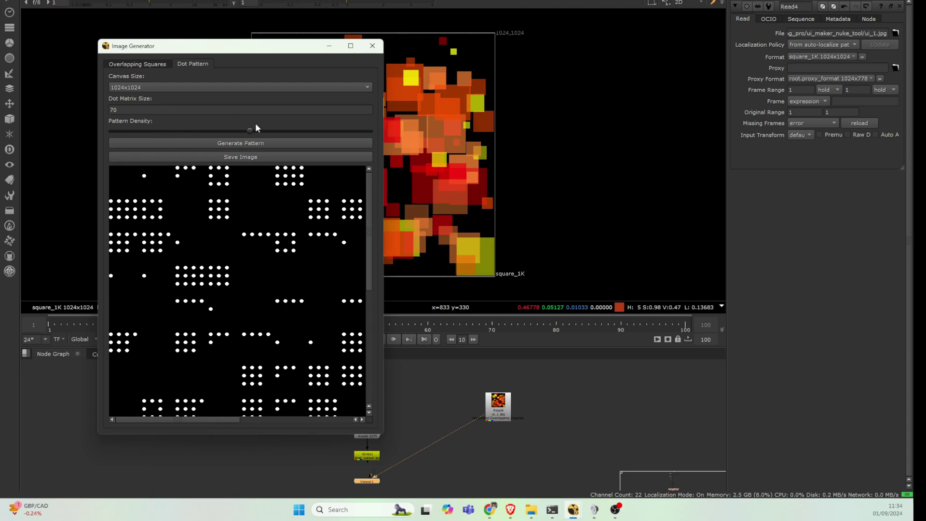
pyautogui.click(293, 130)
pyautogui.click(268, 141)
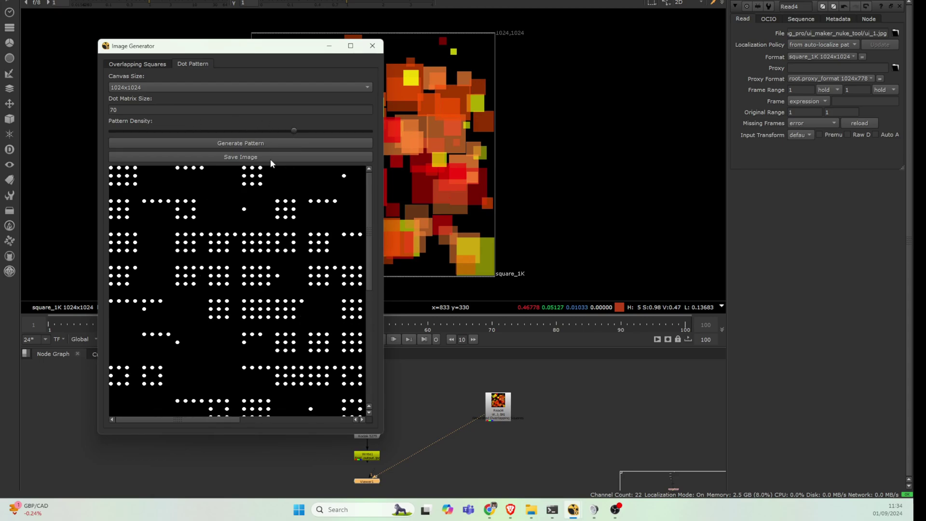
# - Save the dot pattern as JPEG ui_2 in the ui_maker_nuke_tool folder and show its Read node in the viewer
pyautogui.click(248, 157)
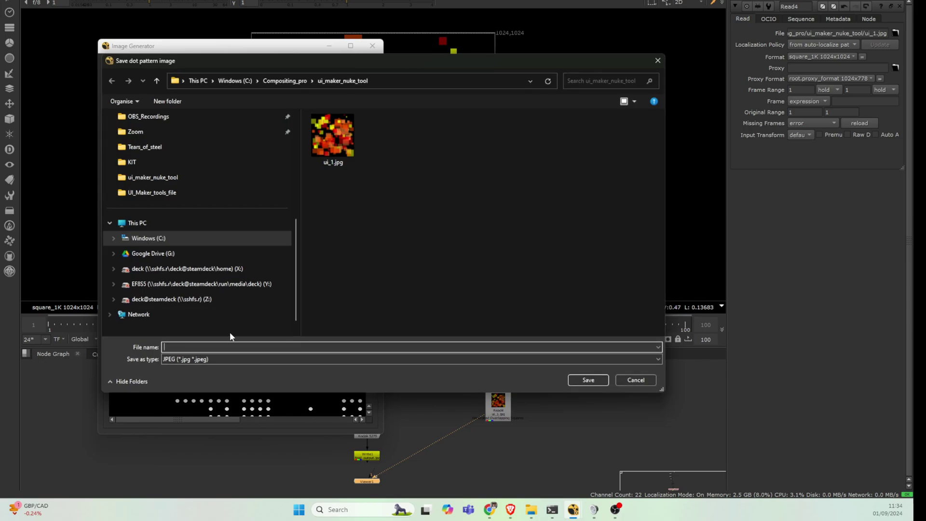
pyautogui.write('ui_')
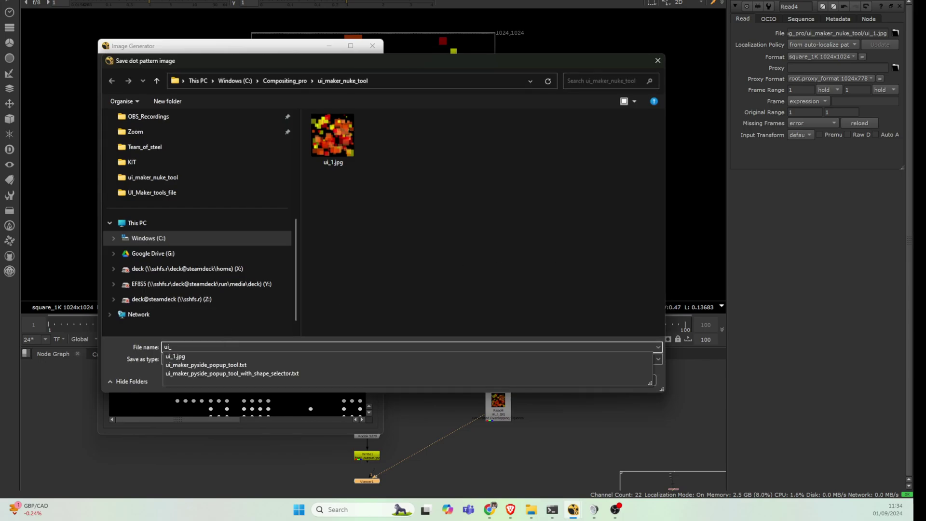
pyautogui.write('2')
pyautogui.click(592, 380)
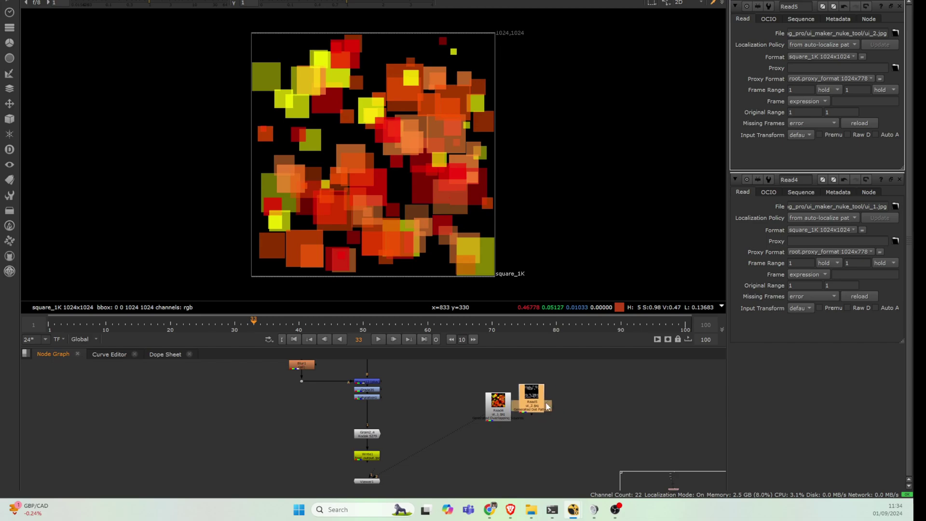
pyautogui.press('2')
# - Move the ui_1 and ui_2 Read nodes together up the node tree, beside the texture setups at its start
pyautogui.click(557, 390)
pyautogui.moveTo(547, 406); pyautogui.dragTo(475, 435)
pyautogui.scroll(-4, 546, 399)
pyautogui.moveTo(546, 399); pyautogui.dragTo(480, 448, button='middle')
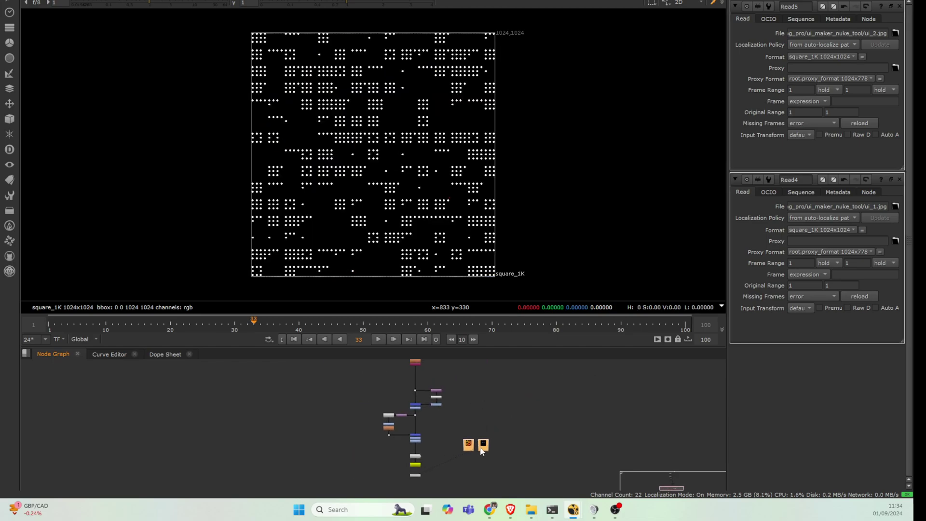
pyautogui.moveTo(481, 448); pyautogui.dragTo(496, 363)
pyautogui.moveTo(496, 379); pyautogui.dragTo(486, 488, button='middle')
pyautogui.moveTo(486, 477); pyautogui.dragTo(450, 372)
pyautogui.moveTo(440, 443); pyautogui.dragTo(409, 504, button='middle')
pyautogui.moveTo(419, 488); pyautogui.dragTo(436, 401)
pyautogui.moveTo(436, 402); pyautogui.dragTo(429, 485, button='middle')
pyautogui.moveTo(430, 484); pyautogui.dragTo(420, 420)
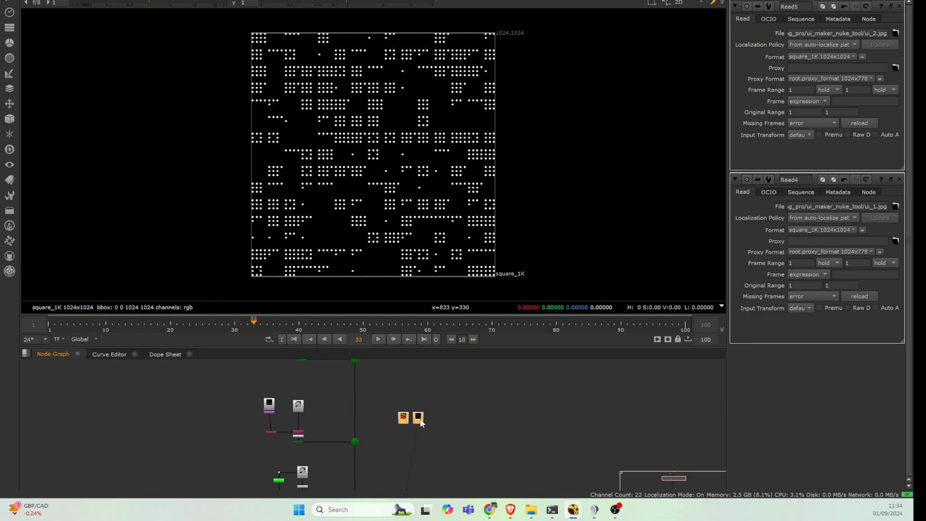
pyautogui.moveTo(421, 419); pyautogui.dragTo(396, 488, button='middle')
pyautogui.moveTo(396, 488); pyautogui.dragTo(409, 418)
pyautogui.moveTo(409, 418); pyautogui.dragTo(393, 476, button='middle')
pyautogui.moveTo(390, 476); pyautogui.dragTo(448, 399)
pyautogui.scroll(3, 473, 392)
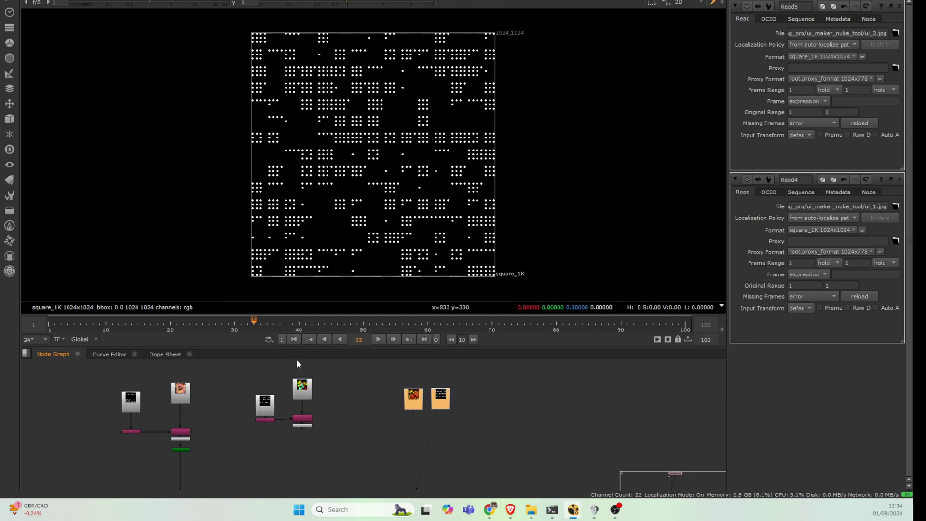
# - Delete the existing dot-pattern and squares node group nearest to the two new Read nodes
pyautogui.moveTo(334, 371); pyautogui.dragTo(230, 456)
pyautogui.press('Delete')
pyautogui.scroll(2, 472, 394)
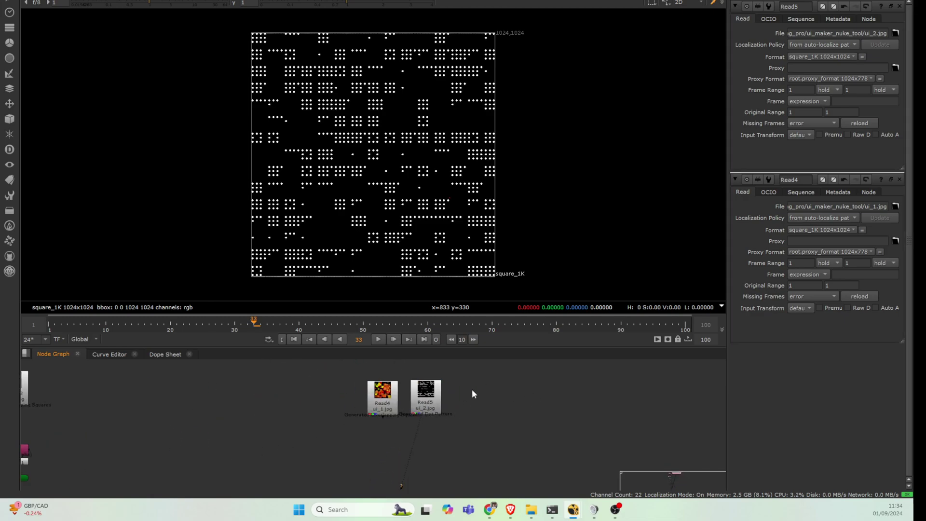
# - Place the ui_2 Read node beside ui_1, add a Shuffle node under it, and route its red channel to alpha
pyautogui.moveTo(425, 394); pyautogui.dragTo(313, 404)
pyautogui.press('Tab')
pyautogui.write('shu')
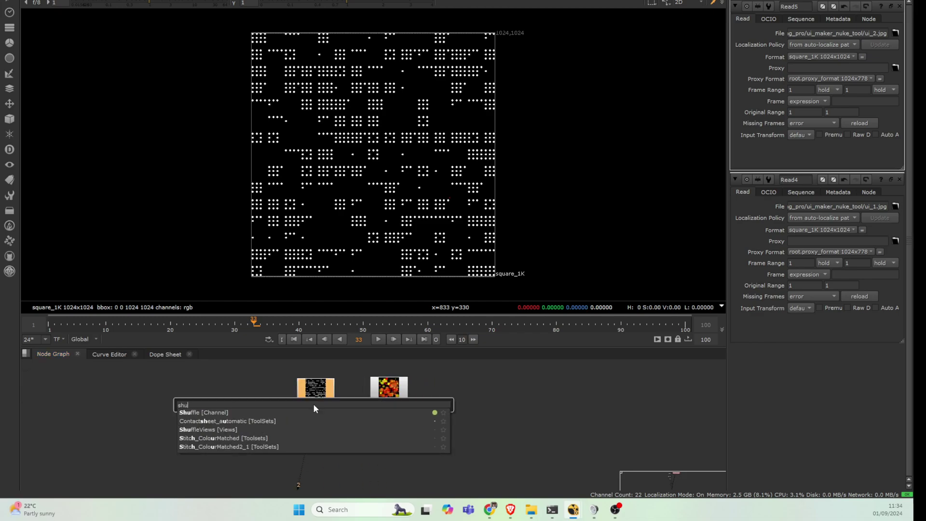
pyautogui.write('ffle [Channel')
pyautogui.press('Return')
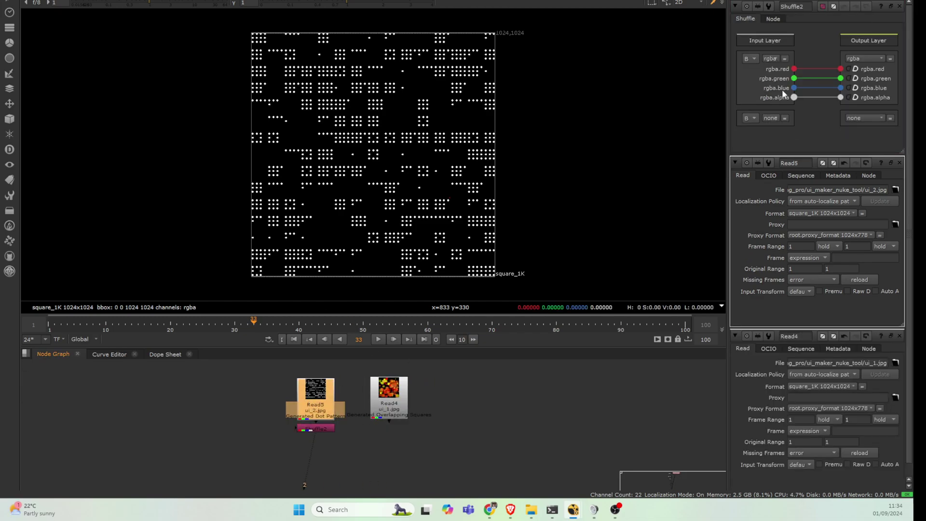
pyautogui.moveTo(795, 69); pyautogui.dragTo(840, 97)
pyautogui.click(362, 401)
# - Add a Copy node below ui_1, with the ui_2 Shuffle as its A input and ui_1 as its B input
pyautogui.scroll(2, 393, 403)
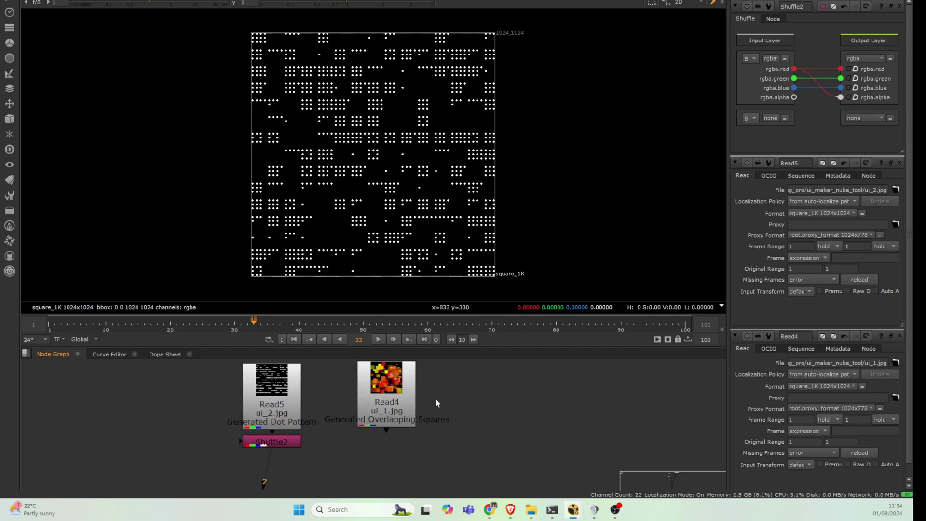
pyautogui.scroll(2, 435, 402)
pyautogui.press('k')
pyautogui.scroll(-3, 386, 395)
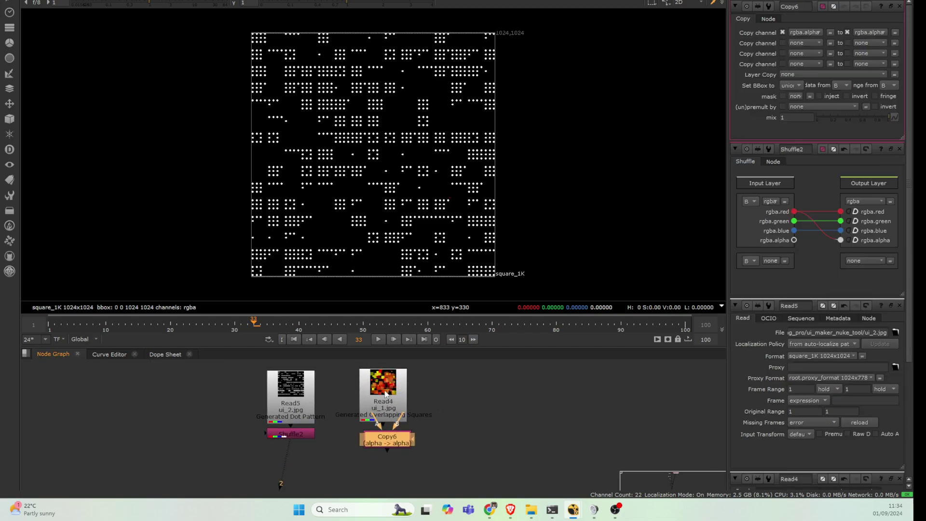
pyautogui.moveTo(385, 391); pyautogui.dragTo(399, 366)
pyautogui.moveTo(406, 413); pyautogui.dragTo(405, 371)
pyautogui.moveTo(374, 412); pyautogui.dragTo(312, 432)
pyautogui.moveTo(397, 440); pyautogui.dragTo(400, 434)
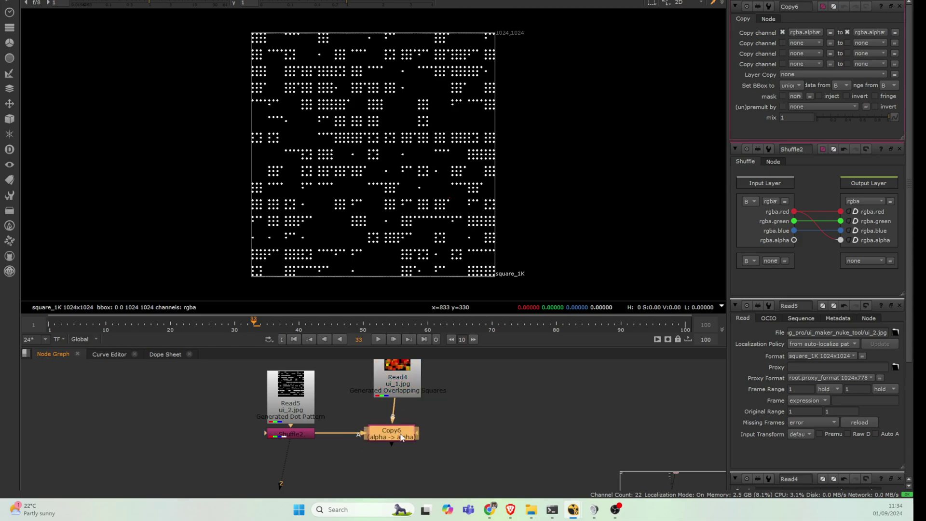
# - Add a Premult node after the Copy, close all node properties, and align the Copy and Premult under ui_1
pyautogui.press('Tab')
pyautogui.write('premult')
pyautogui.press('Return')
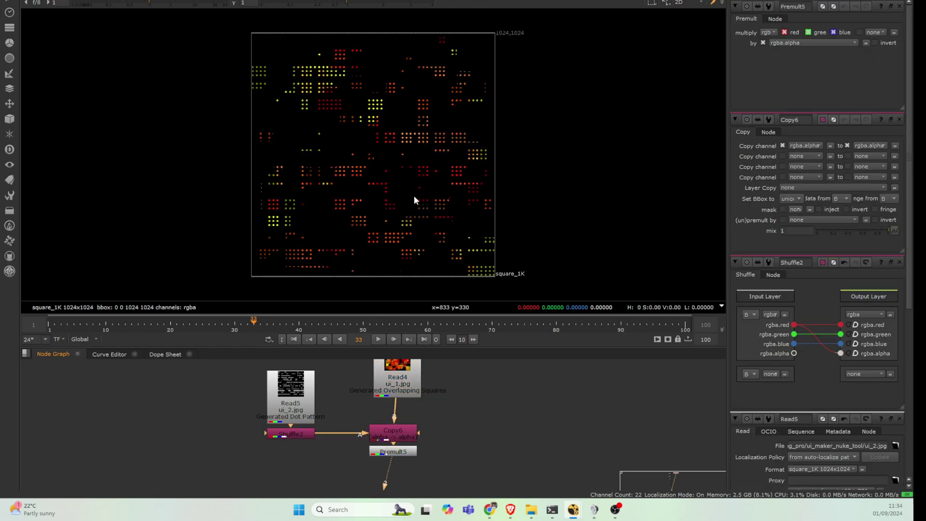
pyautogui.click(738, 1)
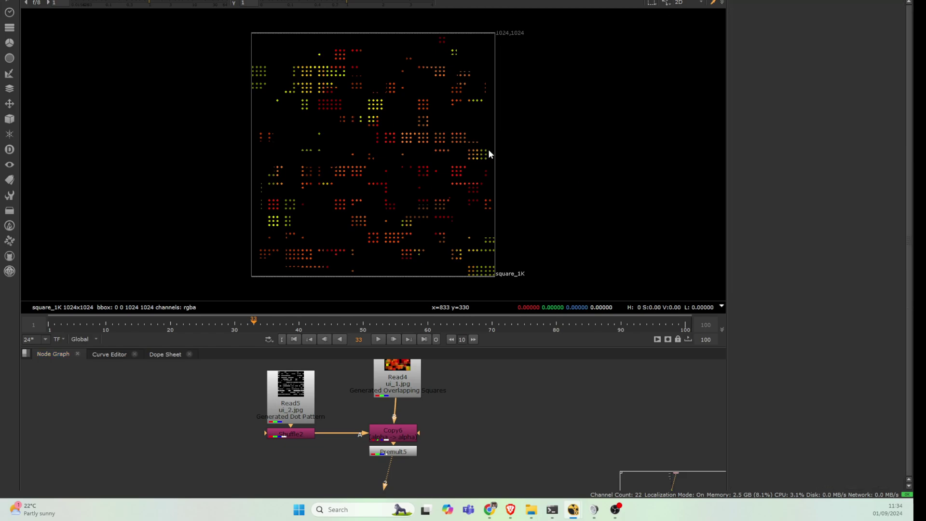
pyautogui.moveTo(467, 417); pyautogui.dragTo(349, 479)
pyautogui.moveTo(401, 435); pyautogui.dragTo(405, 435)
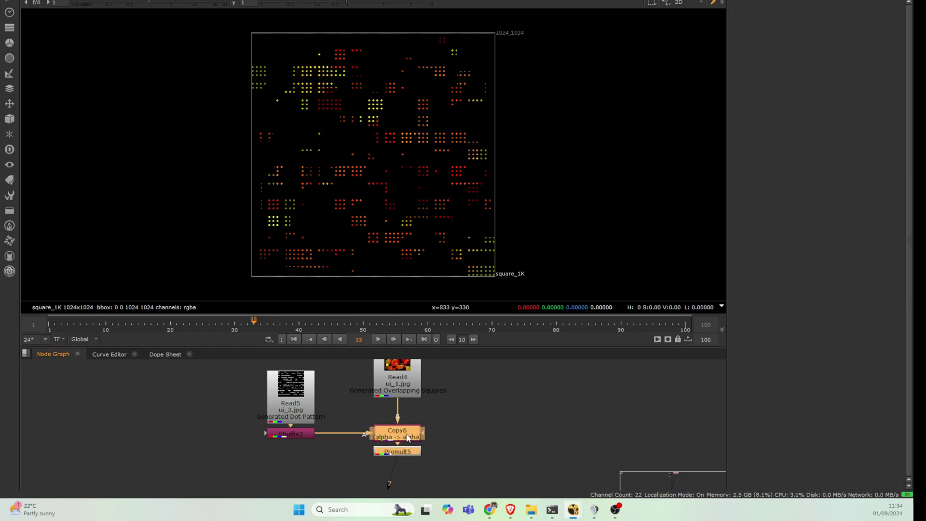
pyautogui.click(437, 410)
# - View the existing Premult1 dot texture in the viewer, followed by its Card7 node in the 3D view
pyautogui.scroll(-4, 278, 408)
pyautogui.moveTo(161, 428); pyautogui.dragTo(267, 413, button='middle')
pyautogui.scroll(3, 267, 413)
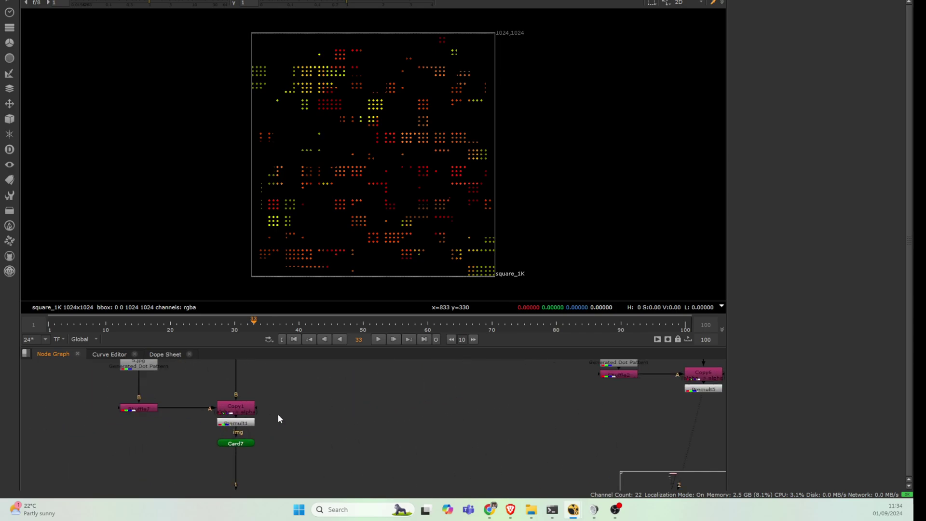
pyautogui.press('2')
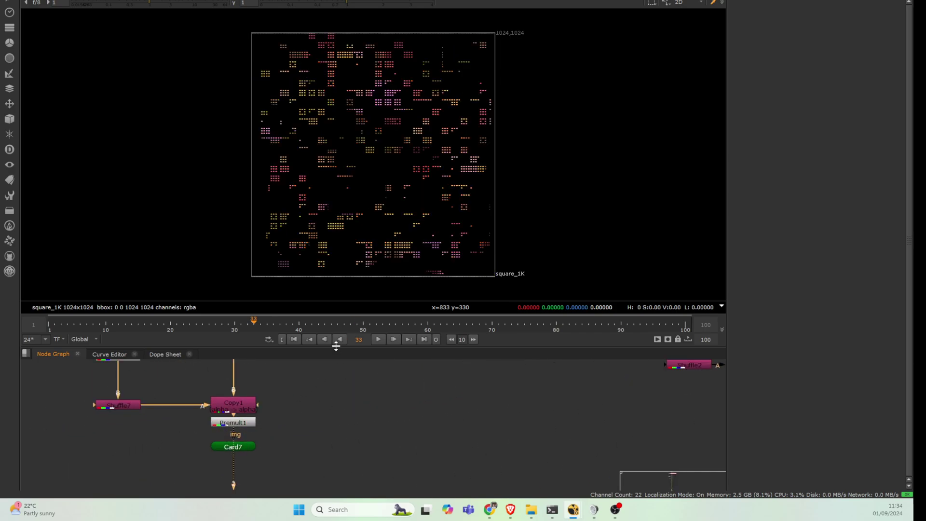
pyautogui.click(244, 447)
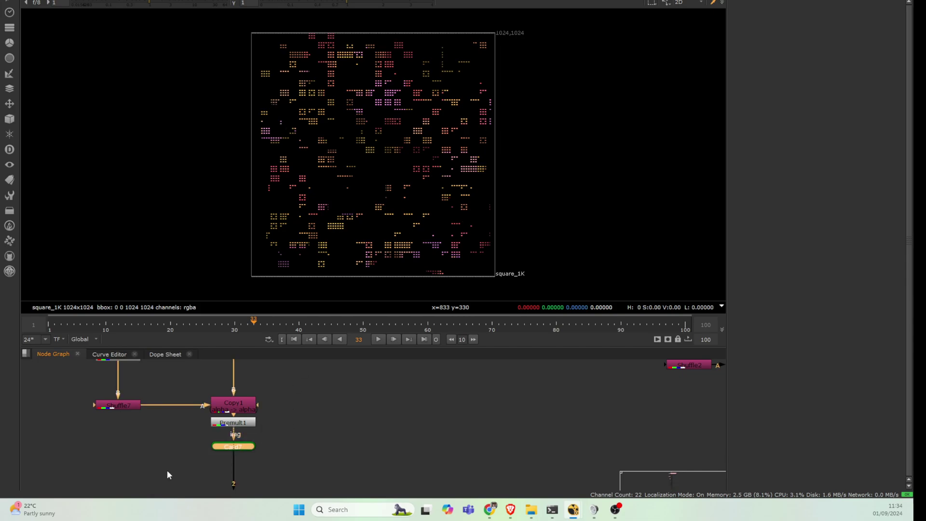
pyautogui.press('1')
pyautogui.scroll(-3, 337, 424)
pyautogui.moveTo(342, 424); pyautogui.dragTo(359, 388, button='middle')
pyautogui.click(410, 279)
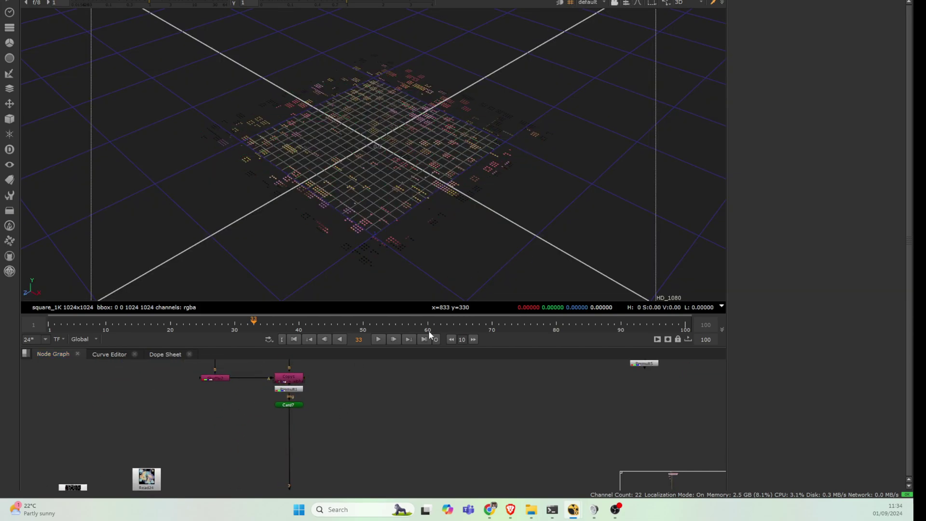
# - View the next card branch's premultiplied dot texture, followed by the Scene node it feeds, orbiting the layered cards
pyautogui.moveTo(341, 484); pyautogui.dragTo(357, 413, button='middle')
pyautogui.click(172, 451)
pyautogui.press('2')
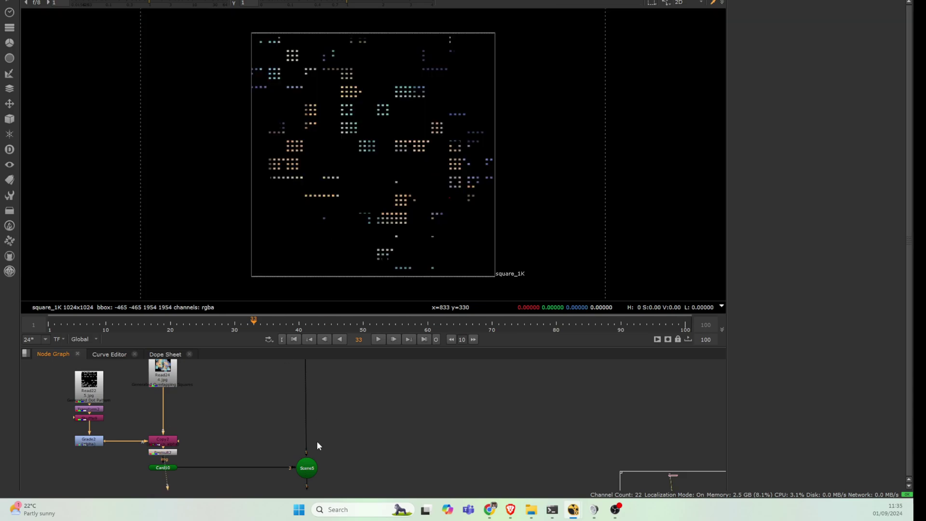
pyautogui.click(306, 467)
pyautogui.press('2')
pyautogui.click(499, 255)
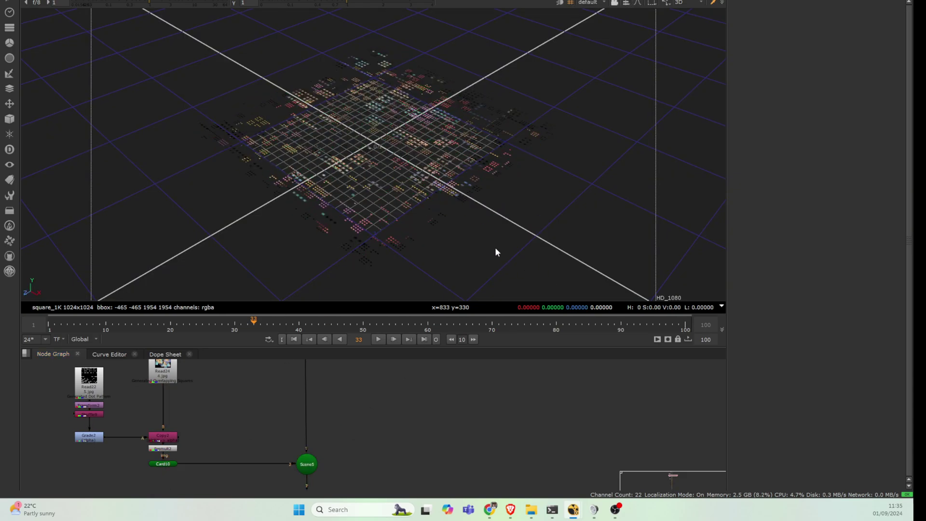
pyautogui.keyDown('ctrl'); pyautogui.moveTo(495, 247); pyautogui.dragTo(426, 207); pyautogui.keyUp('ctrl')
# - View the Card1 branch's dot texture farther down the tree, and inspect its Scene node's stacked cards in 3D
pyautogui.moveTo(380, 412); pyautogui.dragTo(378, 399, button='middle')
pyautogui.moveTo(351, 480); pyautogui.dragTo(386, 357, button='middle')
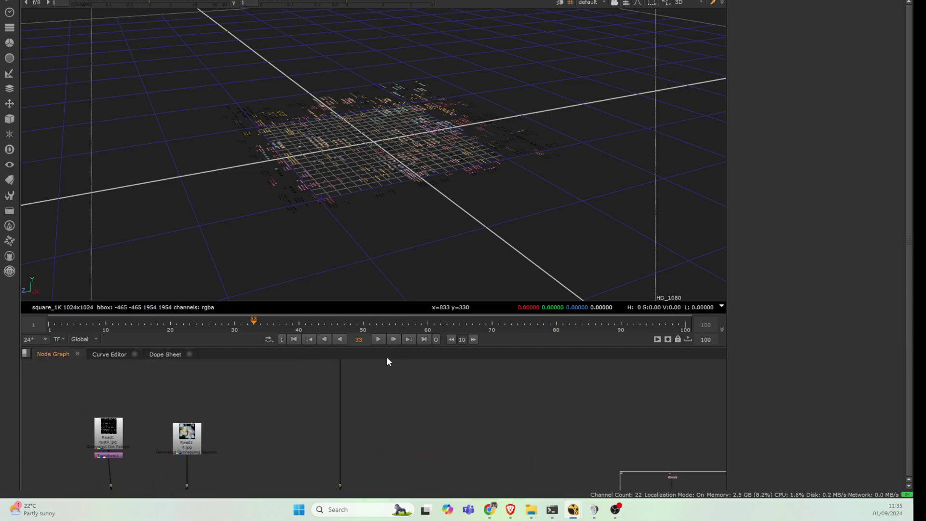
pyautogui.moveTo(209, 485); pyautogui.dragTo(239, 400, button='middle')
pyautogui.moveTo(246, 420); pyautogui.dragTo(180, 445)
pyautogui.press('2')
pyautogui.click(369, 447)
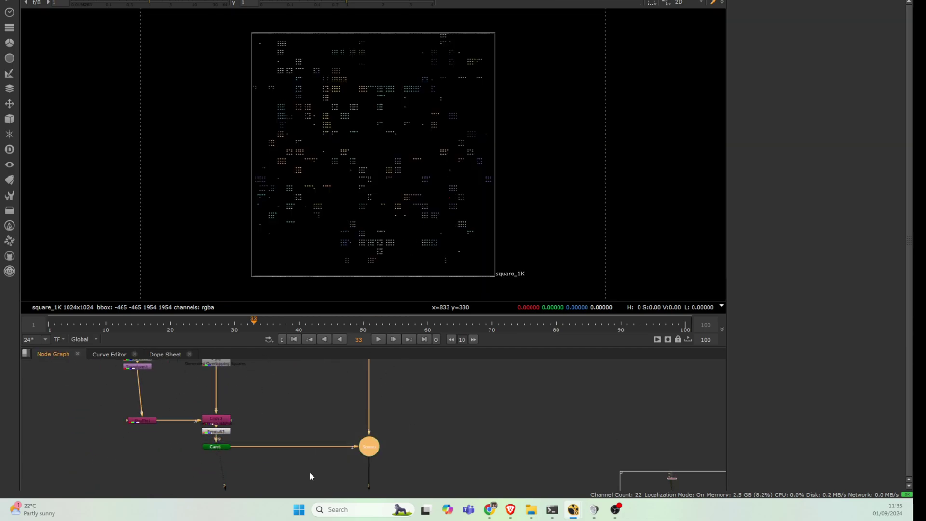
pyautogui.press('2')
pyautogui.scroll(-3, 406, 439)
pyautogui.moveTo(406, 439); pyautogui.dragTo(405, 360, button='middle')
pyautogui.click(458, 246)
pyautogui.keyDown('ctrl'); pyautogui.moveTo(458, 246); pyautogui.dragTo(514, 235); pyautogui.keyUp('ctrl')
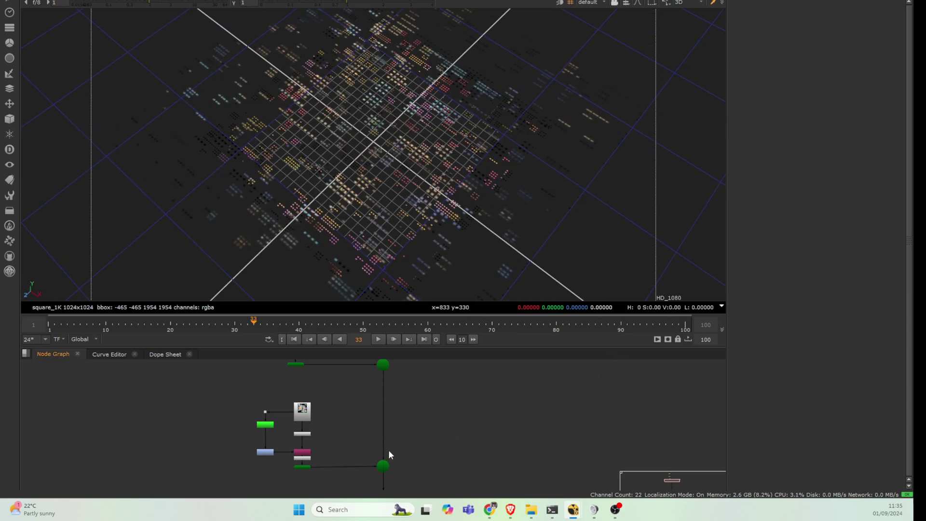
# - View the rendered camera output of the card scene in 2D and examine the dots and squares close up
pyautogui.moveTo(400, 485); pyautogui.dragTo(420, 391, button='middle')
pyautogui.scroll(2, 419, 393)
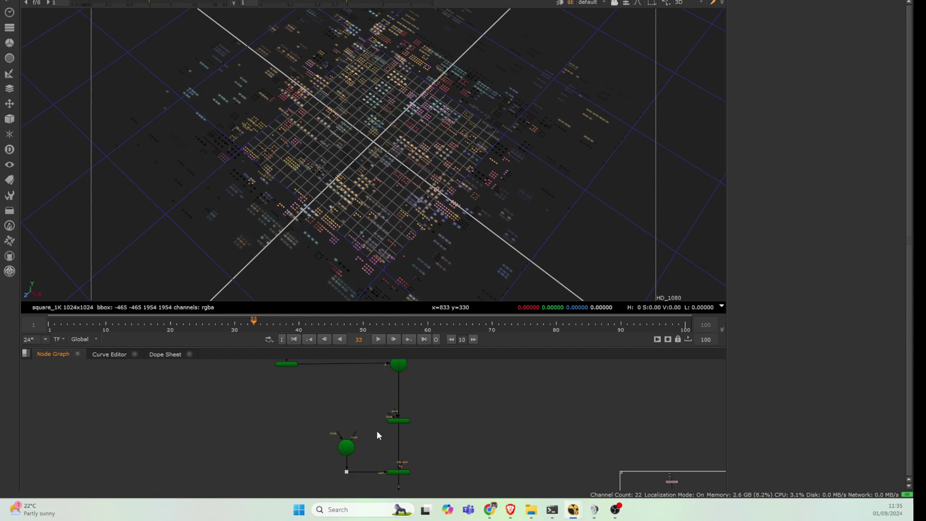
pyautogui.press('2')
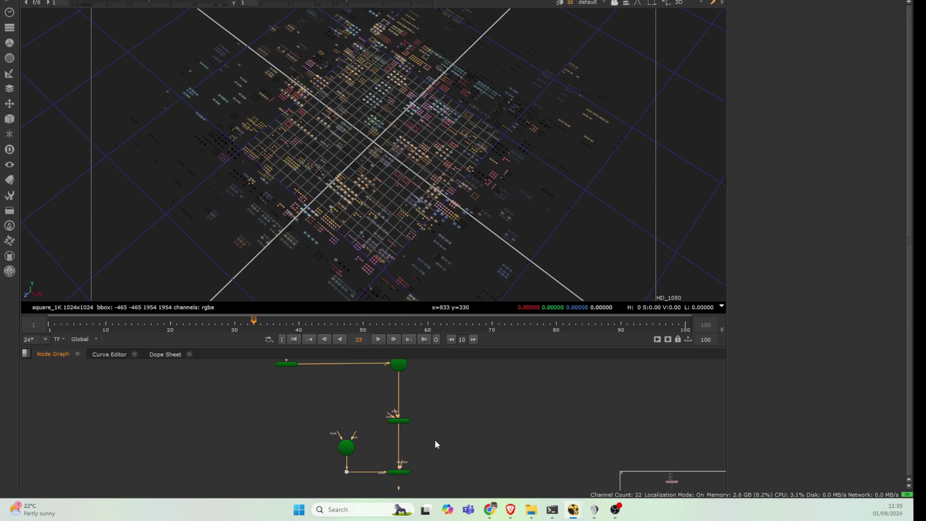
pyautogui.press('Tab')
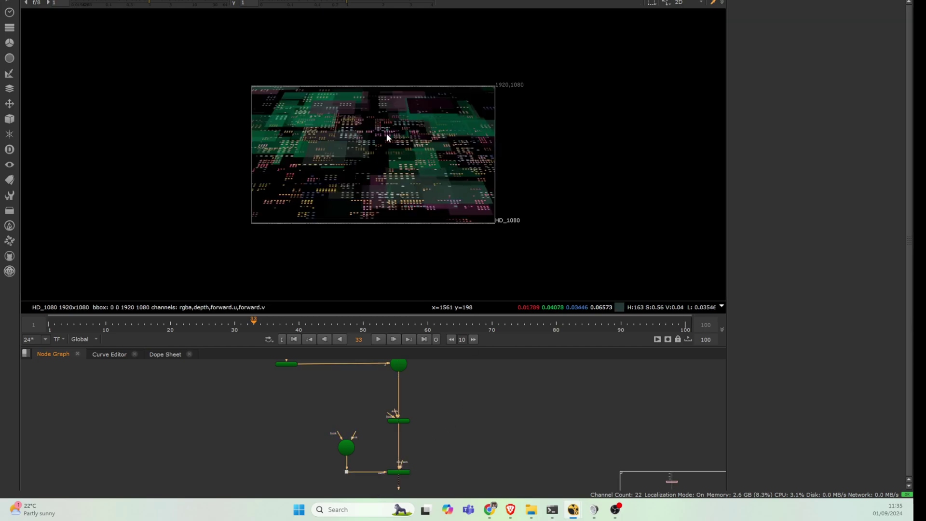
pyautogui.press('Tab')
pyautogui.press('Tab')
pyautogui.moveTo(432, 443); pyautogui.dragTo(436, 363, button='middle')
pyautogui.moveTo(436, 421); pyautogui.dragTo(438, 373, button='middle')
pyautogui.scroll(-2, 438, 424)
pyautogui.scroll(5, 387, 203)
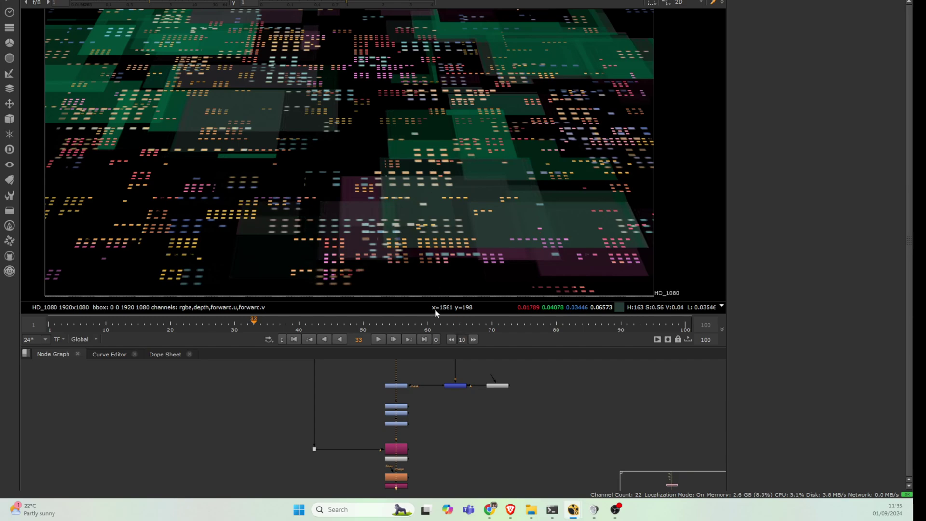
pyautogui.moveTo(435, 310)
pyautogui.scroll(-1, 493, 209)
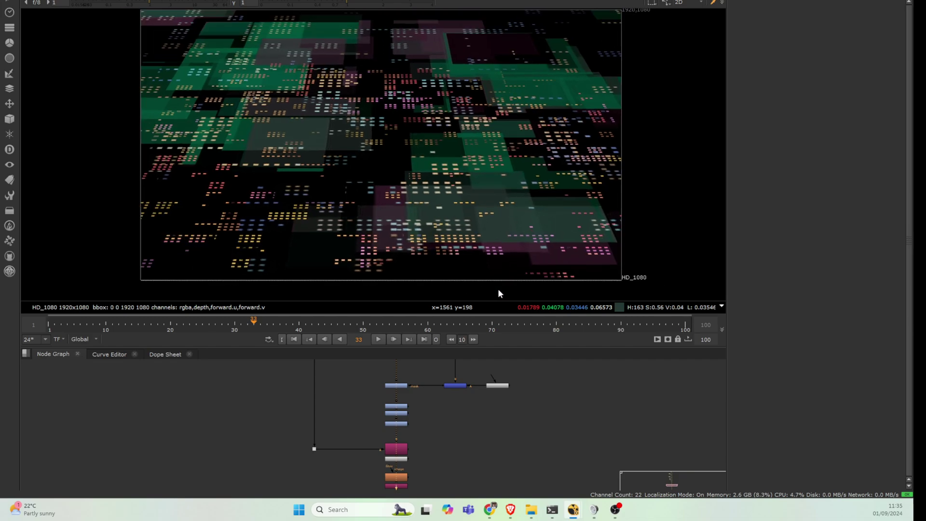
# - View the graded, depth-defocused result and the final comp at the end of the node tree
pyautogui.scroll(-2, 489, 426)
pyautogui.moveTo(473, 434); pyautogui.dragTo(463, 408, button='middle')
pyautogui.scroll(3, 428, 426)
pyautogui.moveTo(465, 430); pyautogui.dragTo(369, 462)
pyautogui.press('1')
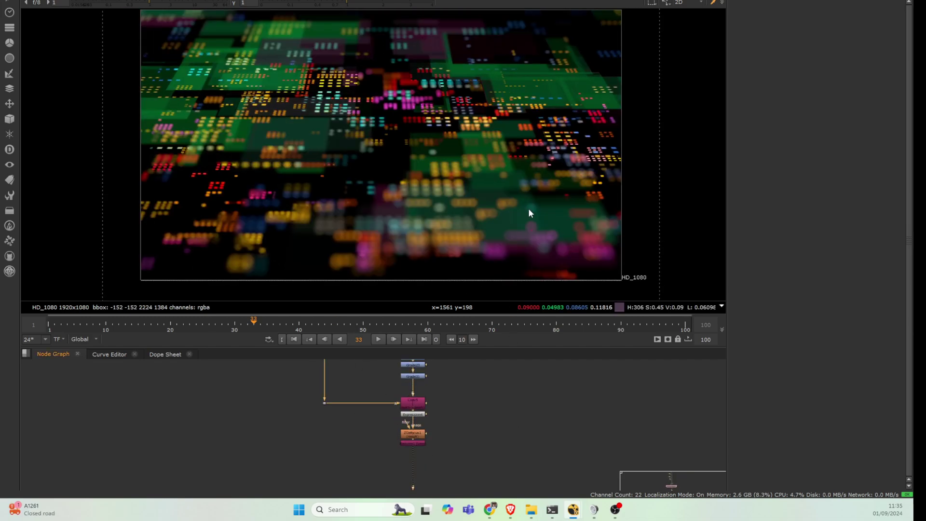
pyautogui.moveTo(489, 458); pyautogui.dragTo(491, 332, button='middle')
pyautogui.moveTo(427, 476); pyautogui.dragTo(437, 407, button='middle')
pyautogui.press('2')
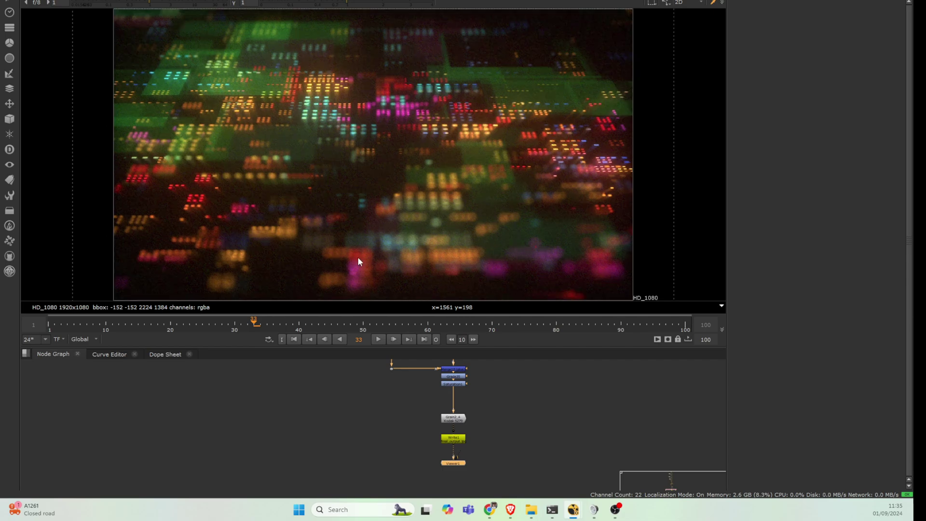
# - Reposition the Image Generator window over the final comp and switch it to the Overlapping Squares settings
pyautogui.moveTo(267, 43); pyautogui.dragTo(509, 51)
pyautogui.click(382, 68)
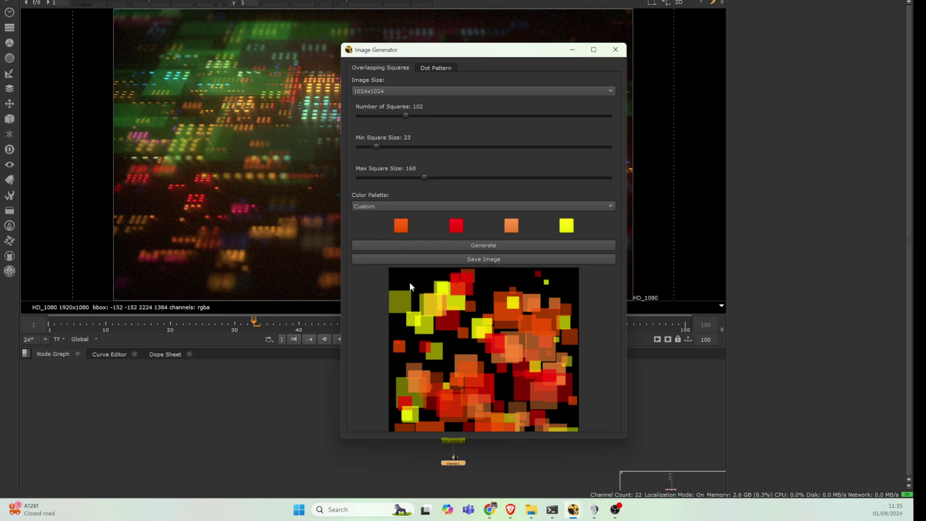
# - Show the Image Generator's Dot Pattern settings, close the window, and view the lower part of the node tree beneath the final comp
pyautogui.click(444, 68)
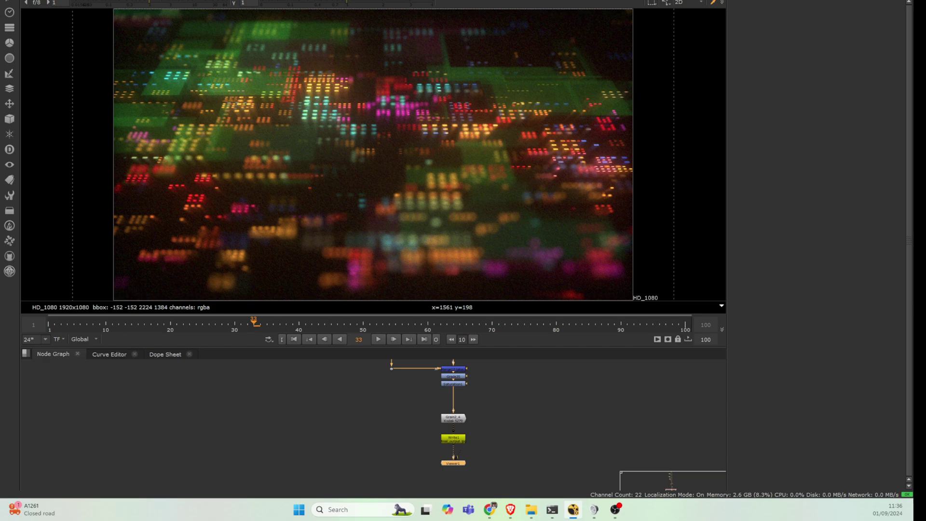
pyautogui.scroll(-3, 419, 411)
pyautogui.moveTo(428, 366); pyautogui.dragTo(431, 415, button='middle')
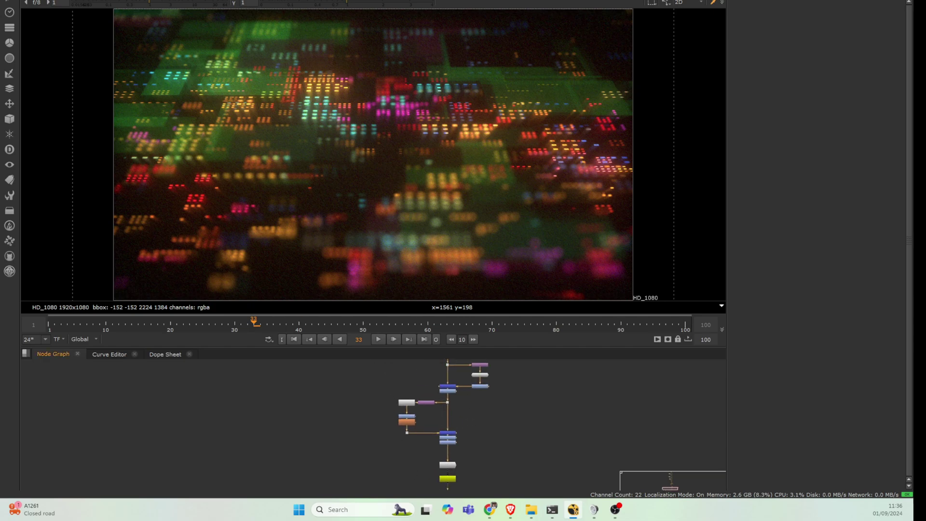
# - Switch to the Chrome browser showing the Nuke Pattern Maker Tool page and reveal its full web address
pyautogui.moveTo(0, 3); pyautogui.dragTo(449, 1)
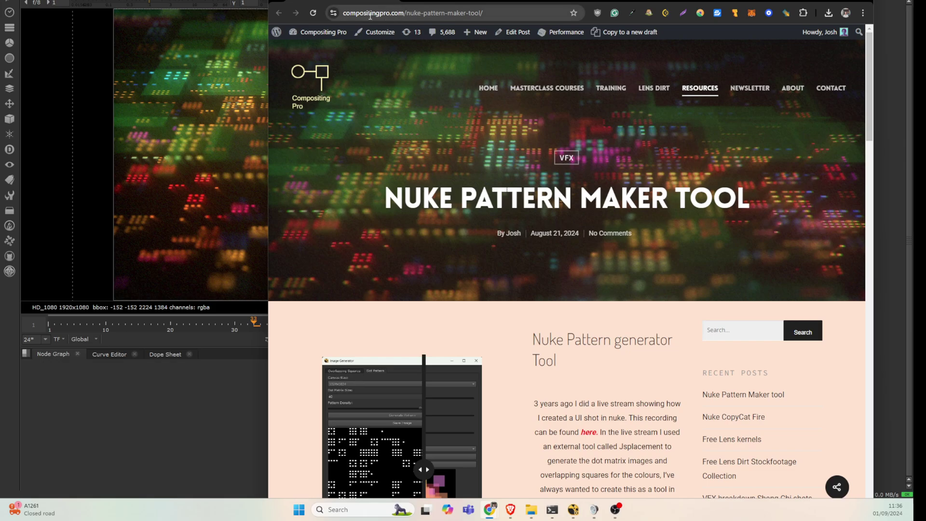
pyautogui.click(405, 13)
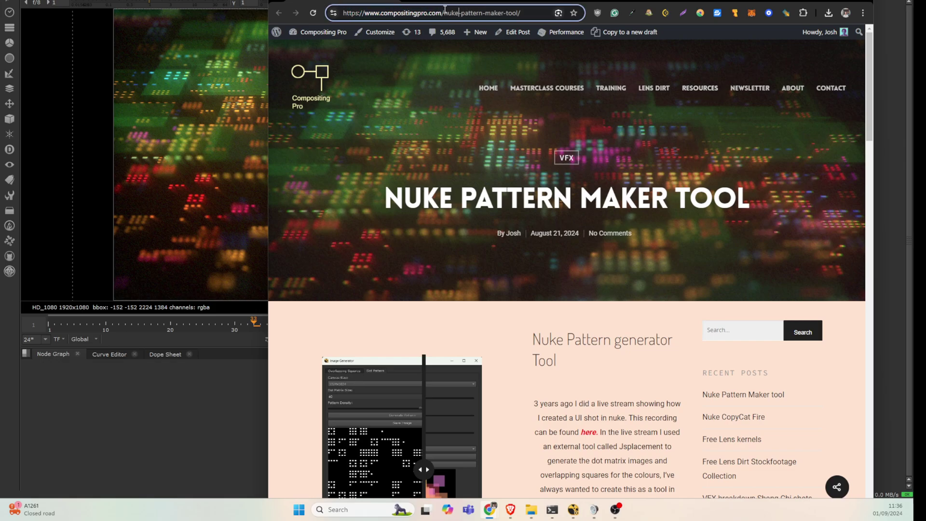
pyautogui.moveTo(445, 12); pyautogui.dragTo(464, 11)
# - View the page's download link for the tool and compare the dot pattern and squares images with the before/after slider
pyautogui.moveTo(869, 68); pyautogui.dragTo(876, 97)
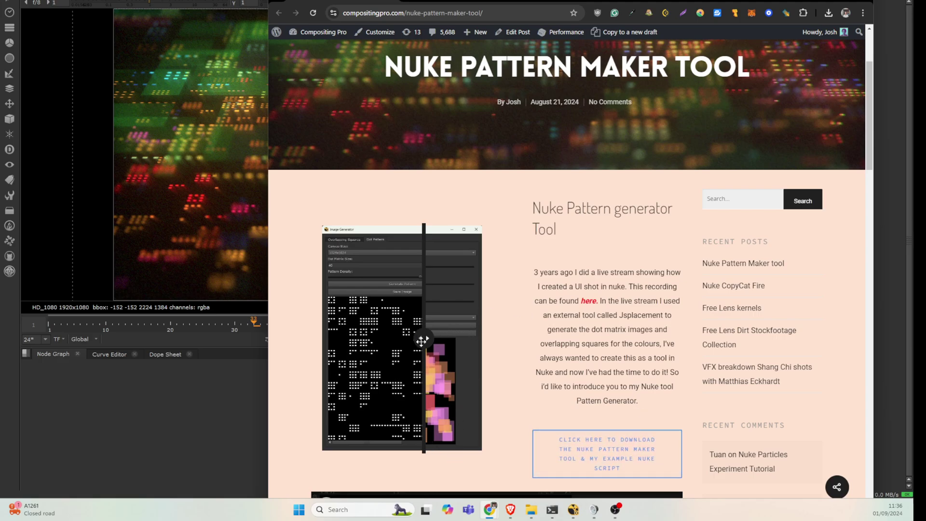
pyautogui.moveTo(424, 339); pyautogui.dragTo(555, 336)
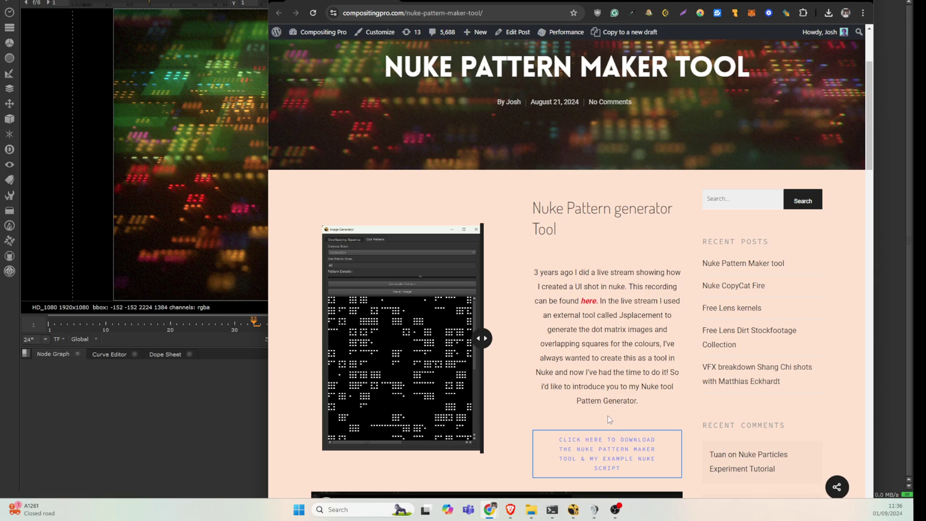
pyautogui.moveTo(481, 339); pyautogui.dragTo(429, 333)
# - Return to Nuke, open a new Image Generator window, and generate a 1024x1024 overlapping squares image with the Warm palette
pyautogui.click(228, 352)
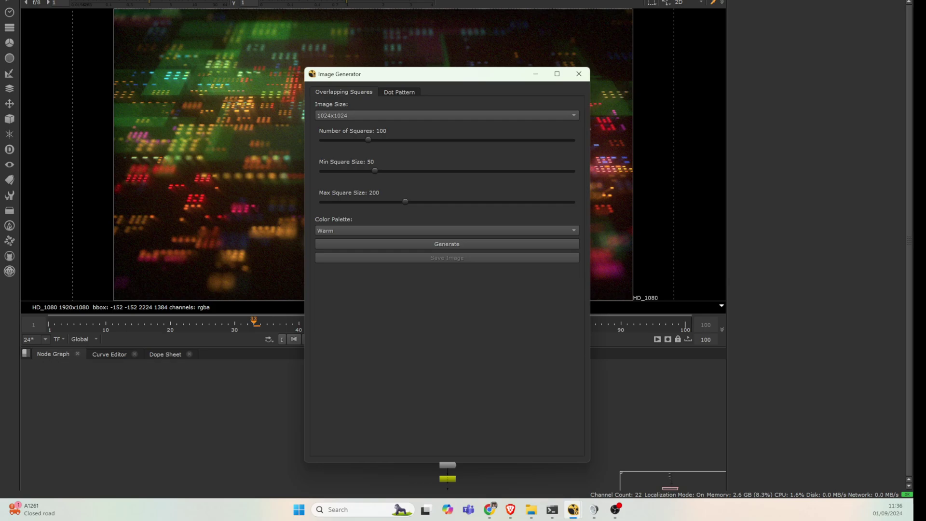
pyautogui.click(451, 244)
pyautogui.click(455, 245)
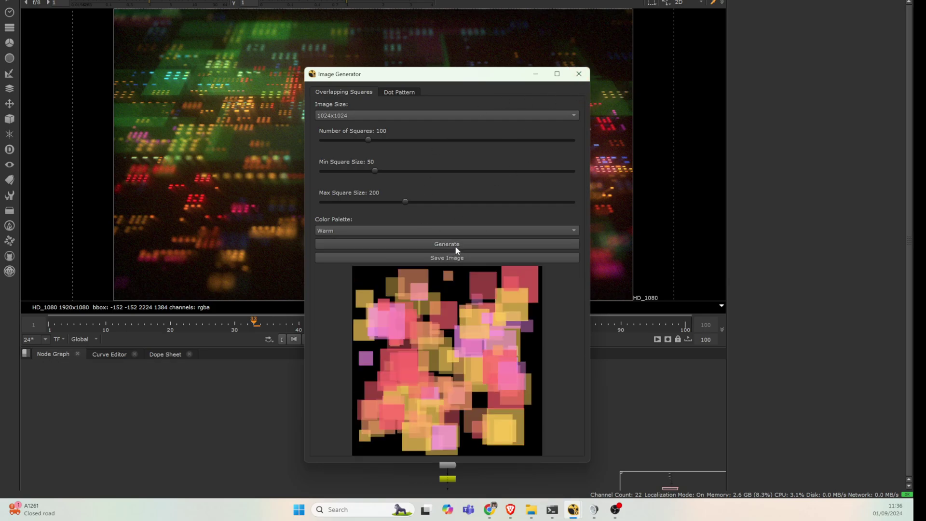